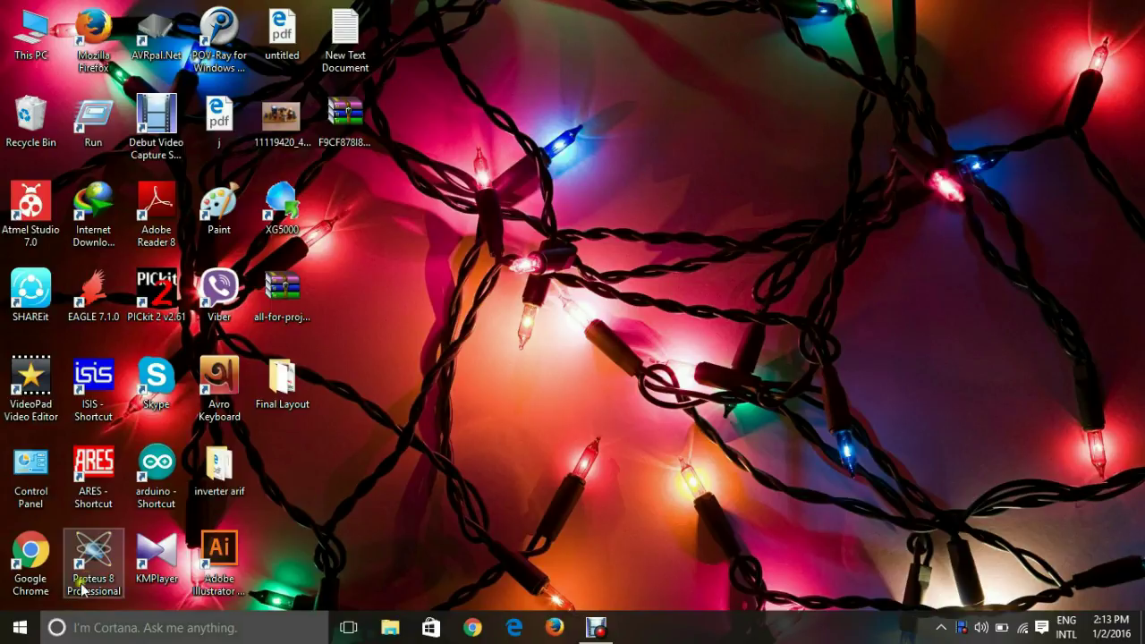
# - Open Schematic Capture in Proteus 8 Professional and search the device library for "ardunio"
pyautogui.doubleClick(91, 554)
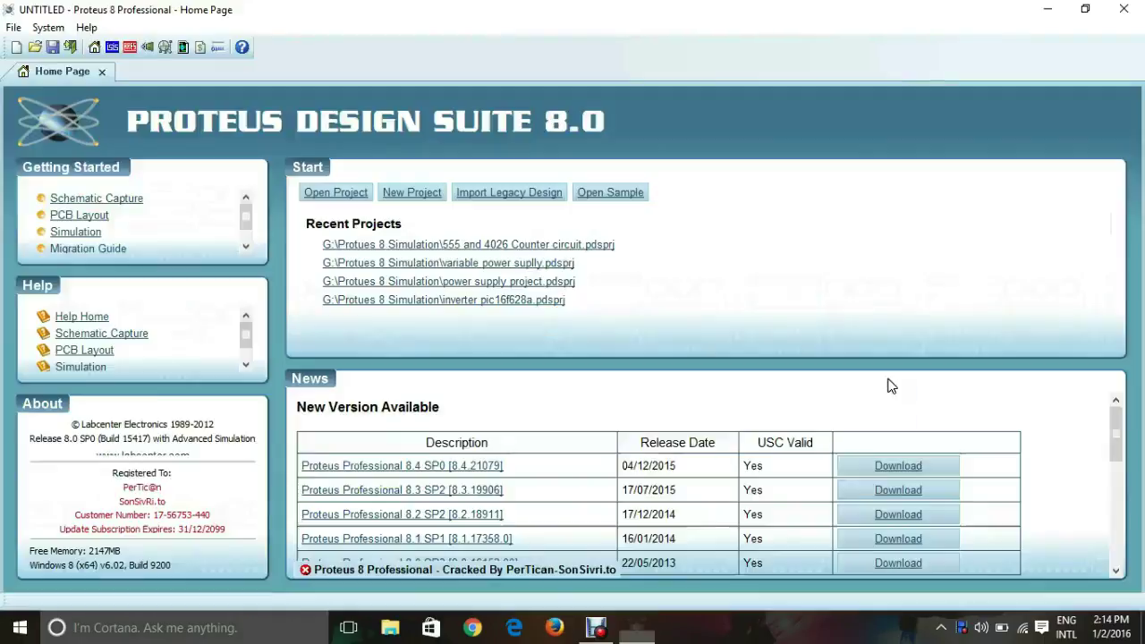
pyautogui.click(114, 50)
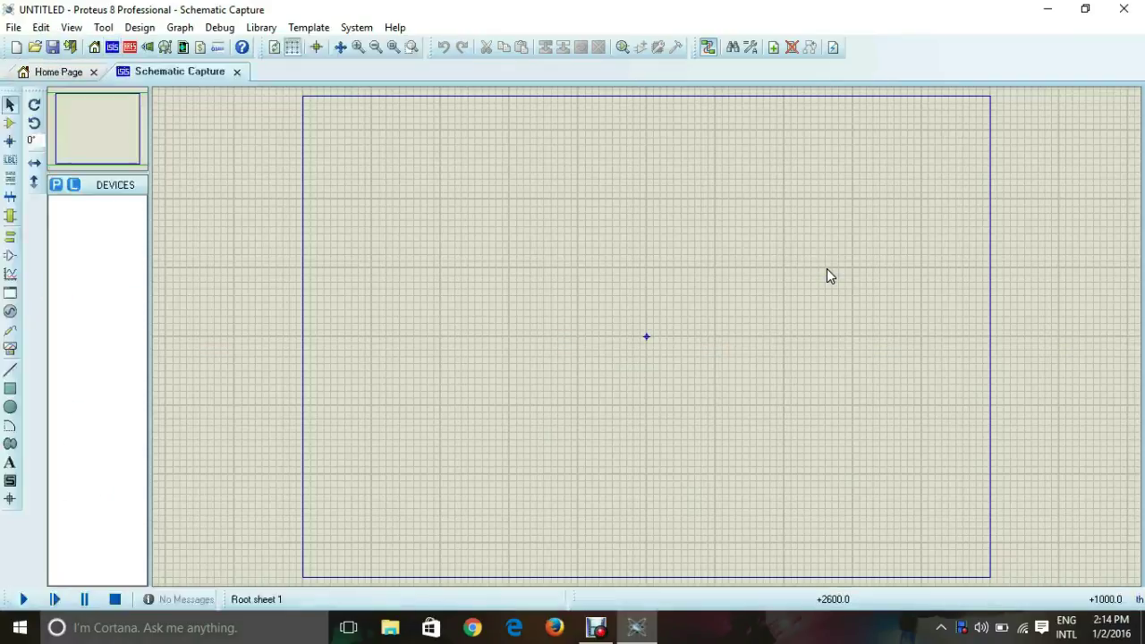
pyautogui.click(54, 185)
pyautogui.write('ardunio')
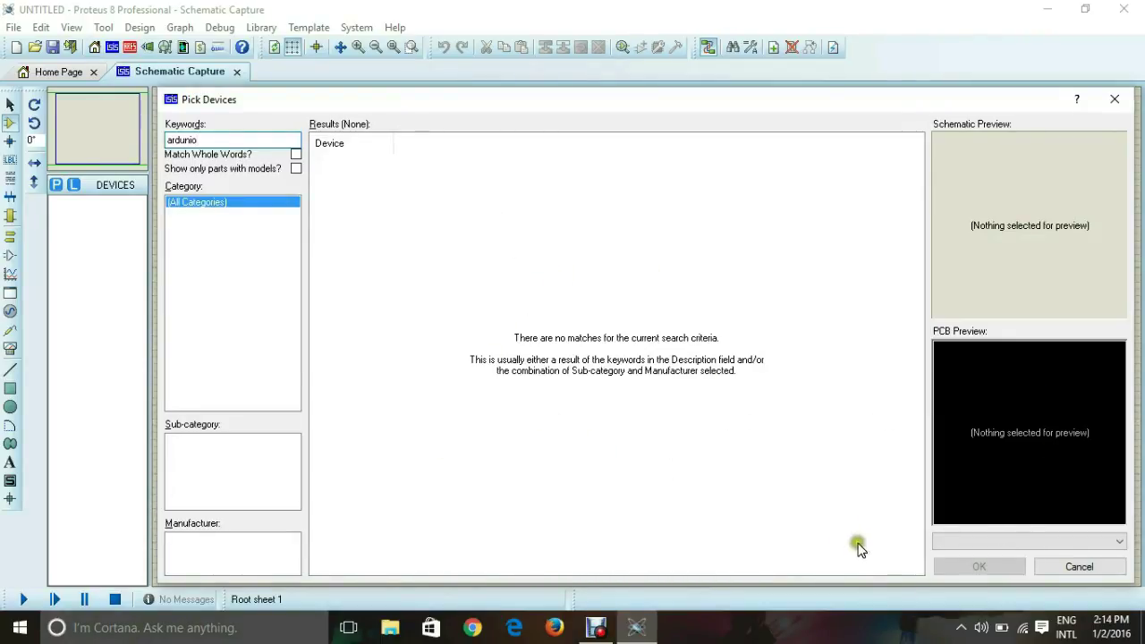
pyautogui.click(1073, 571)
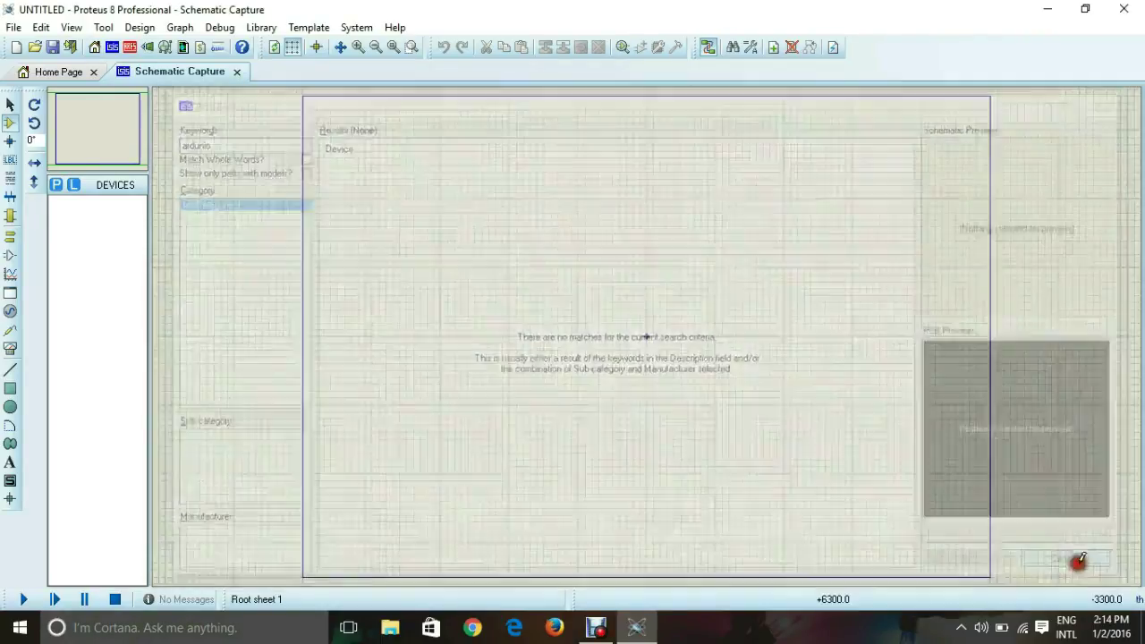
# - Switch to Microsoft Edge and search the web for "protues ardunio library"
pyautogui.click(1048, 9)
pyautogui.click(514, 627)
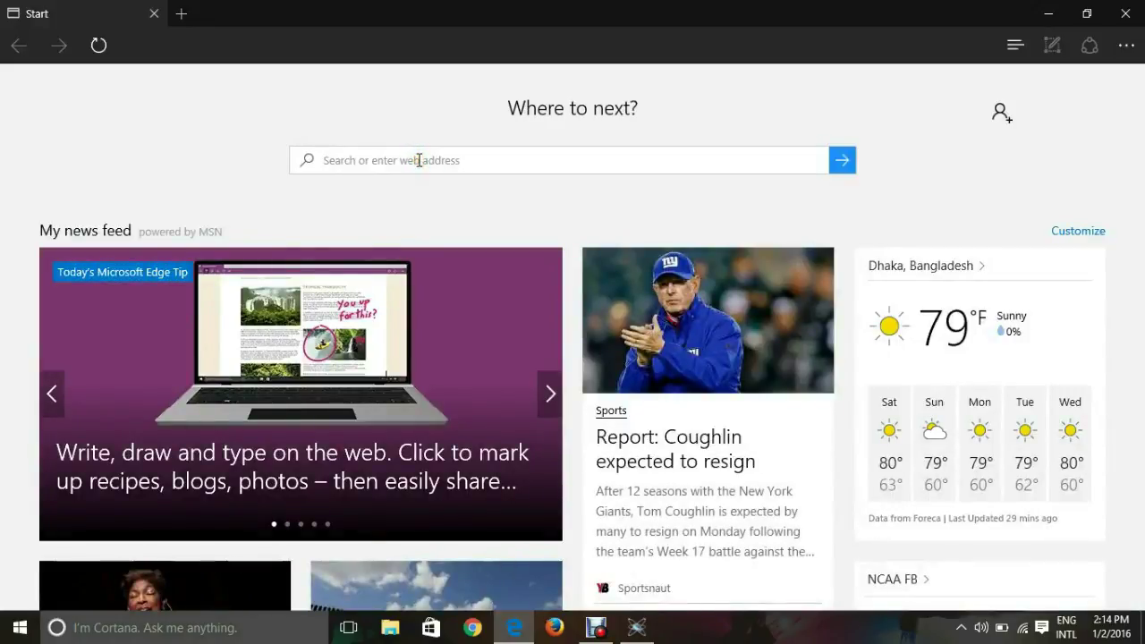
pyautogui.write('ardun')
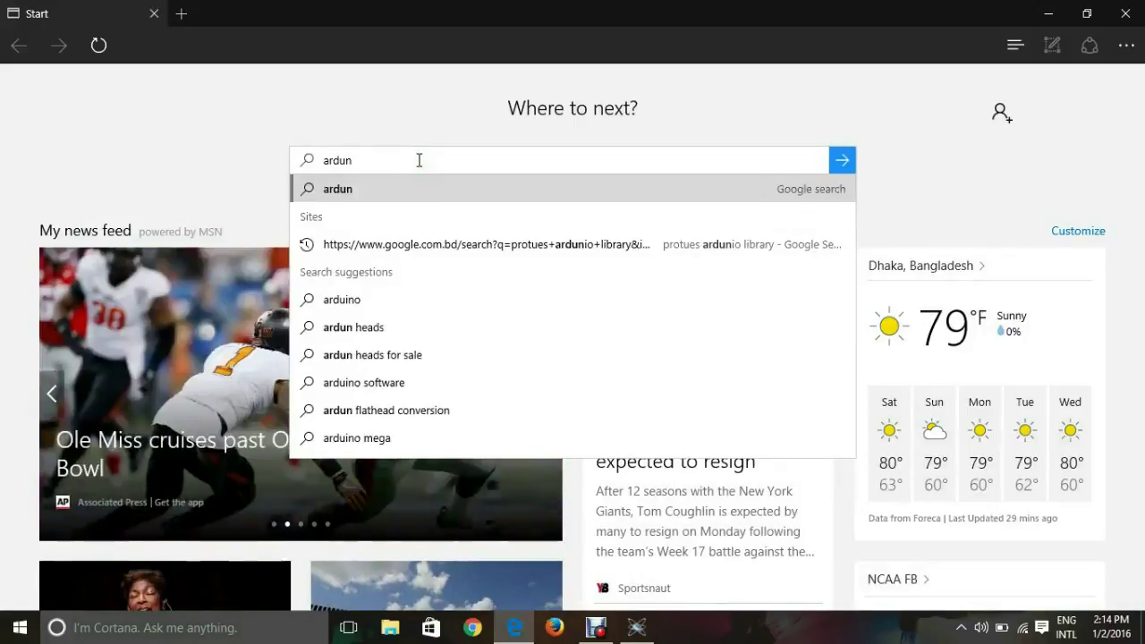
pyautogui.press('BackSpace')
pyautogui.press('BackSpace')
pyautogui.press('BackSpace')
pyautogui.press('BackSpace')
pyautogui.press('BackSpace')
pyautogui.write('protues a')
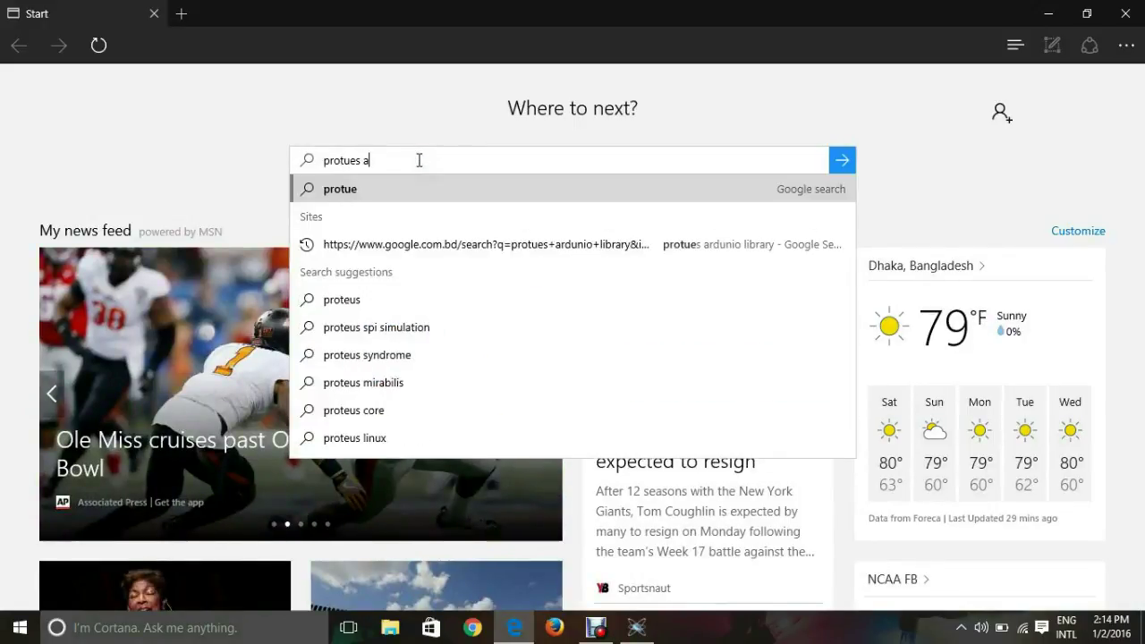
pyautogui.write('rdunio library')
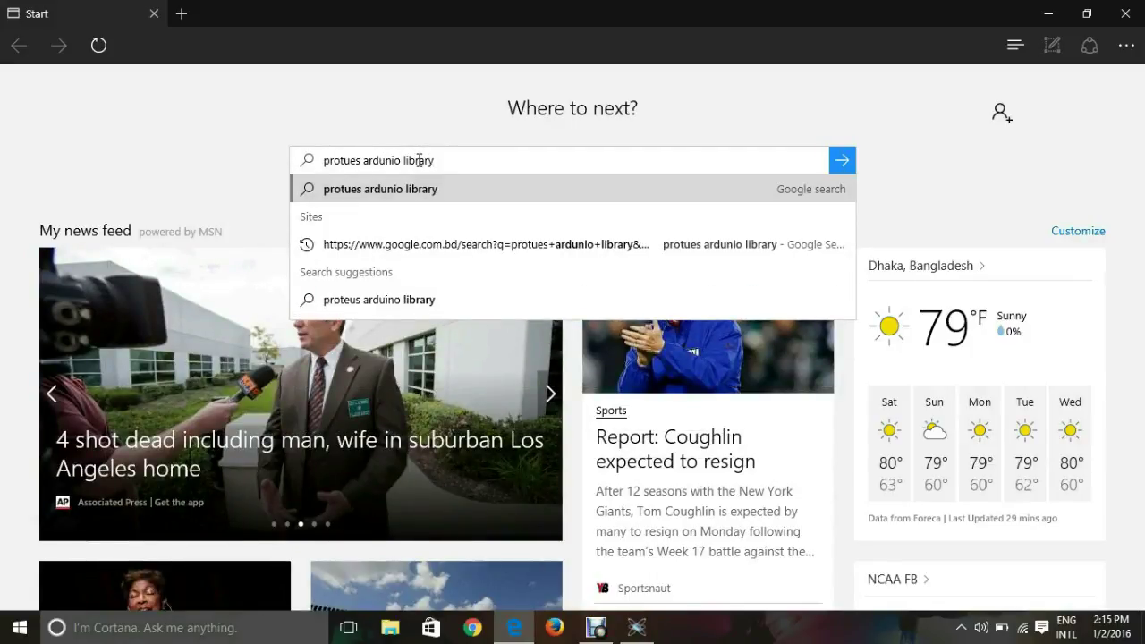
pyautogui.press('Return')
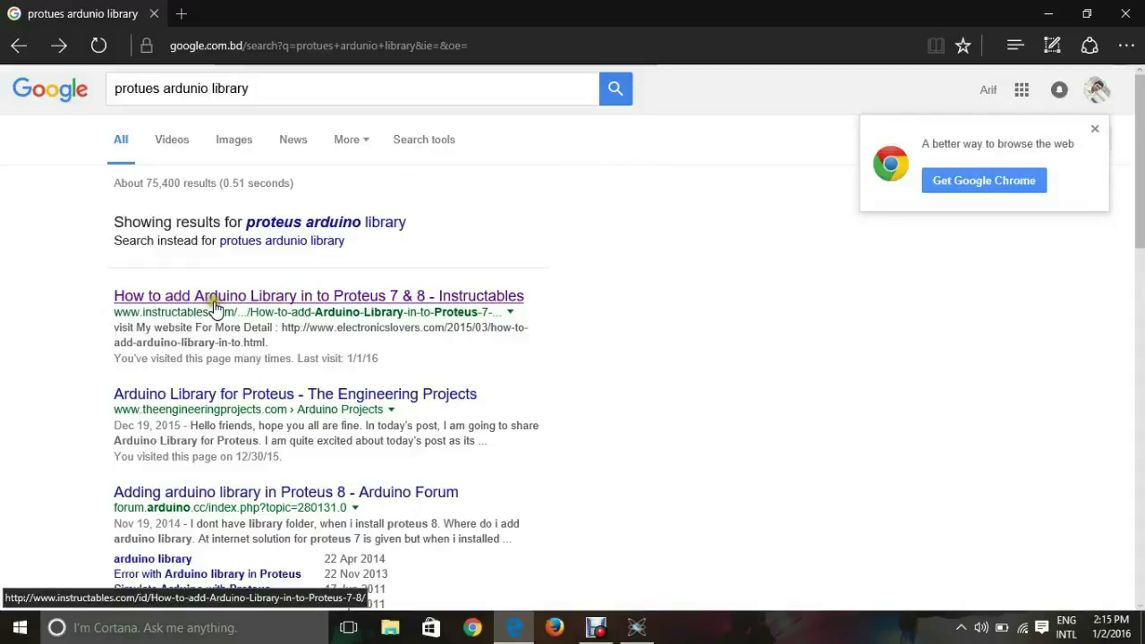
# - Open the Instructables result "How to add Arduino Library in to Proteus 7 & 8" in a new tab and switch to it
pyautogui.rightClick(345, 300)
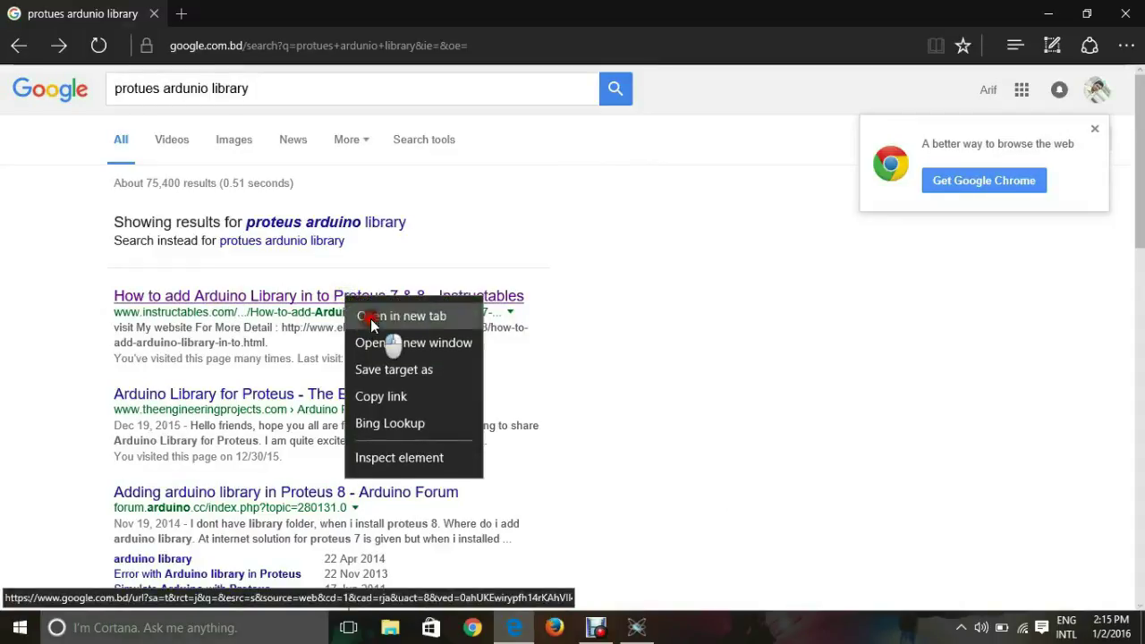
pyautogui.click(357, 317)
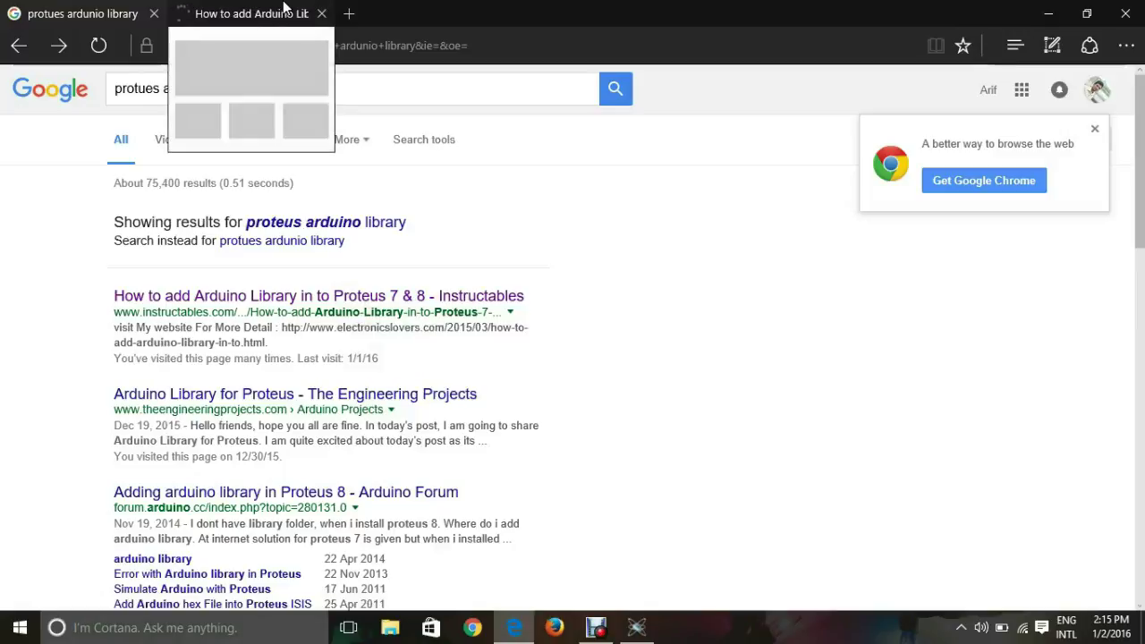
pyautogui.click(283, 7)
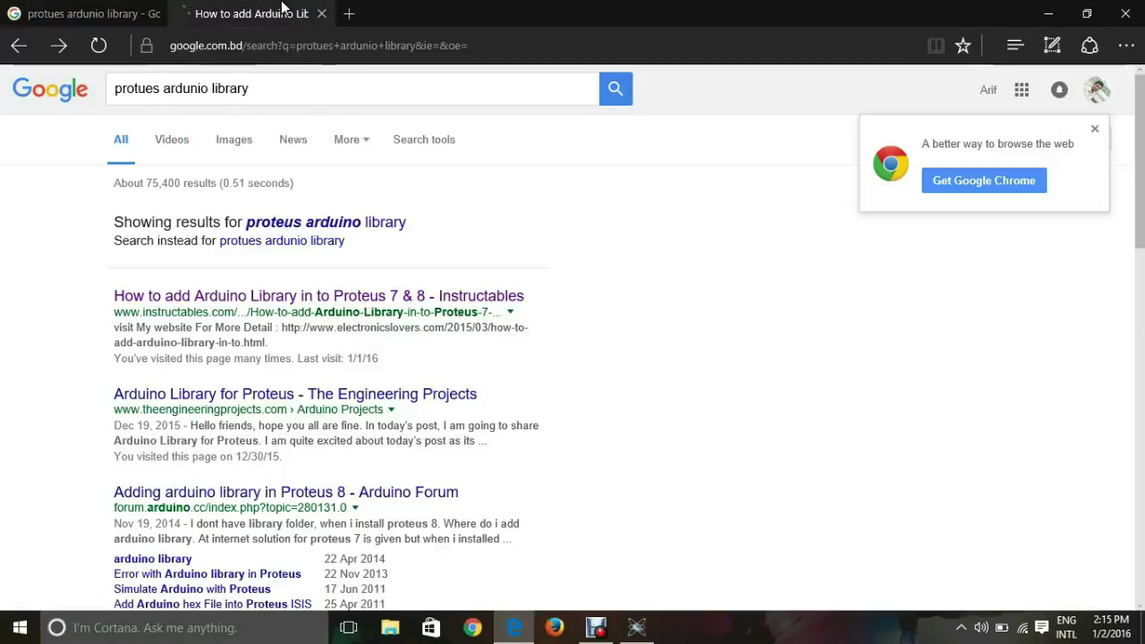
# - Download "Library FIles (1).zip" from Step 1 of the article, view the archive's contents, and return to the desktop
pyautogui.scroll(-3, 624, 345)
pyautogui.scroll(-10, 624, 345)
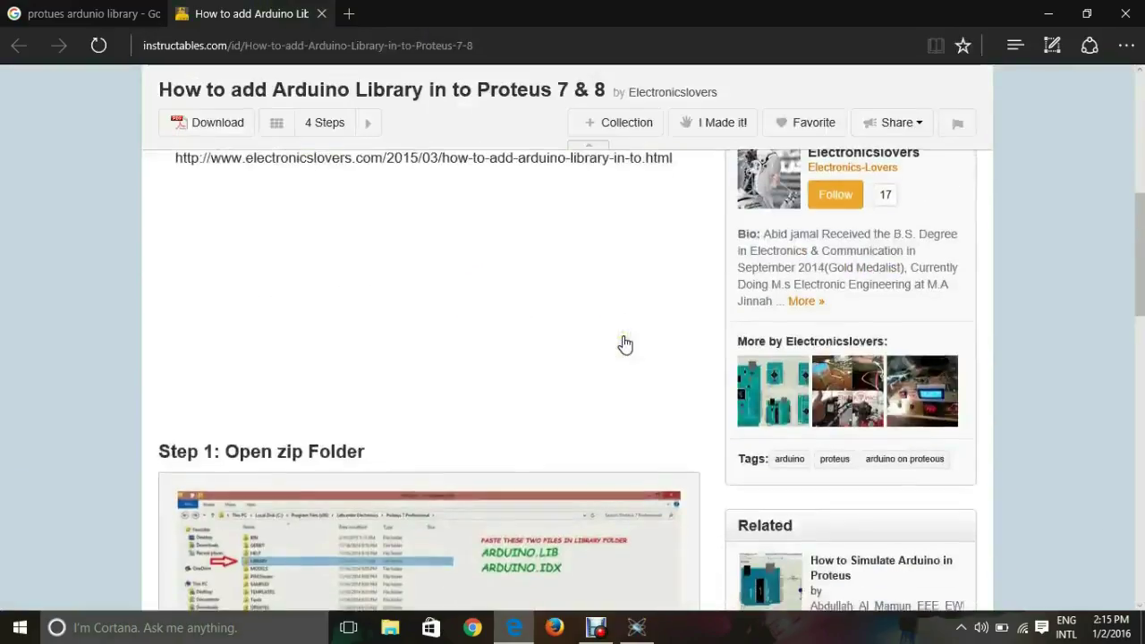
pyautogui.scroll(2, 624, 345)
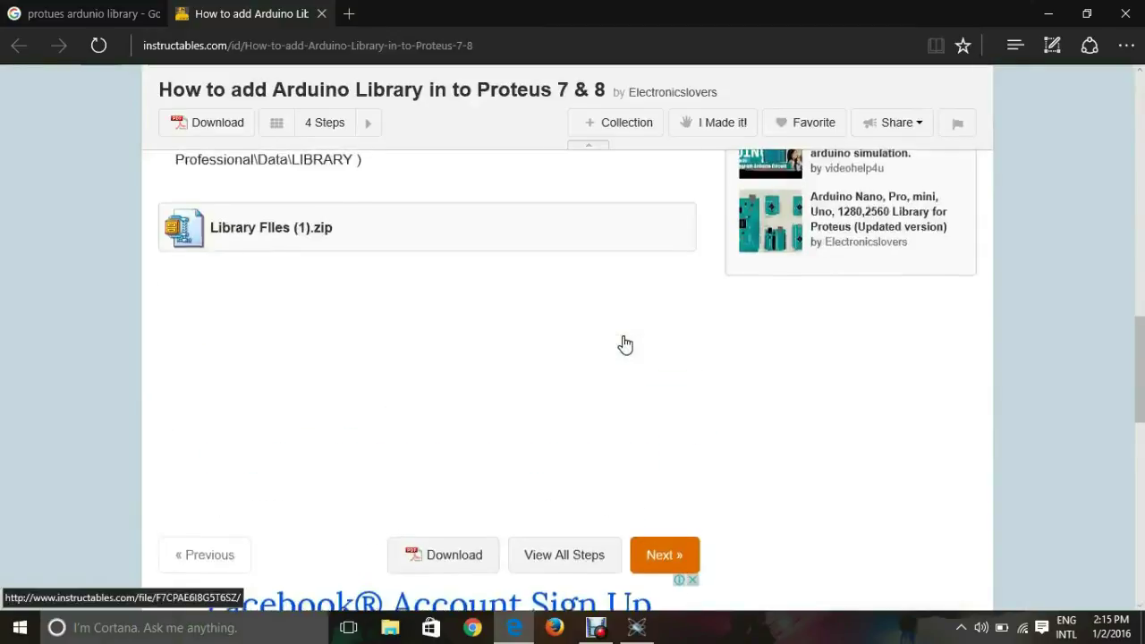
pyautogui.click(215, 231)
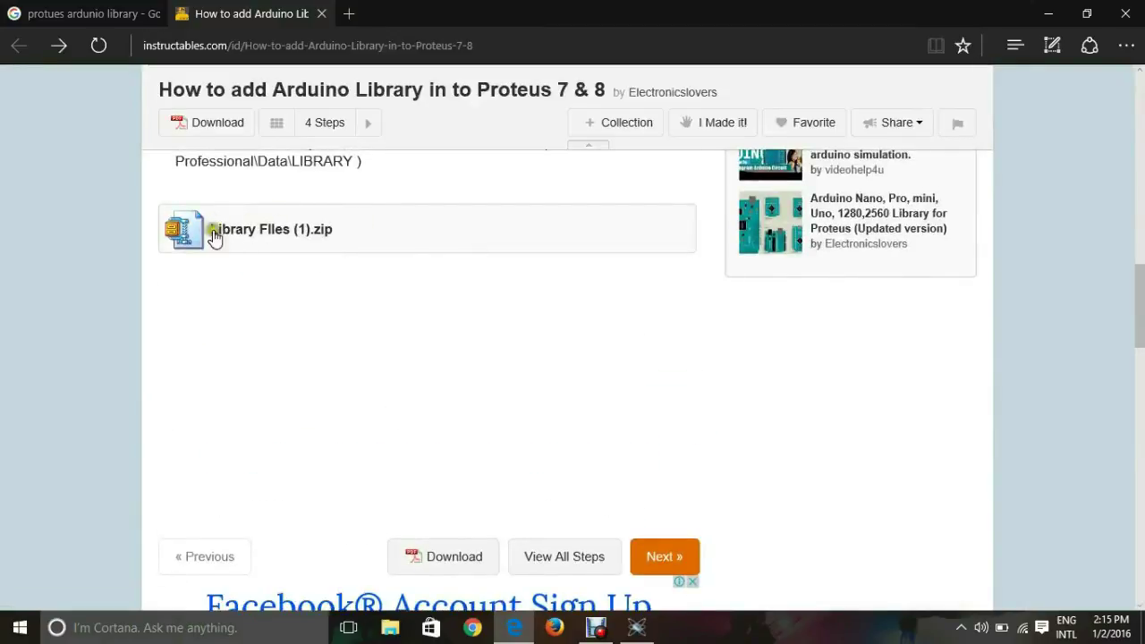
pyautogui.click(220, 230)
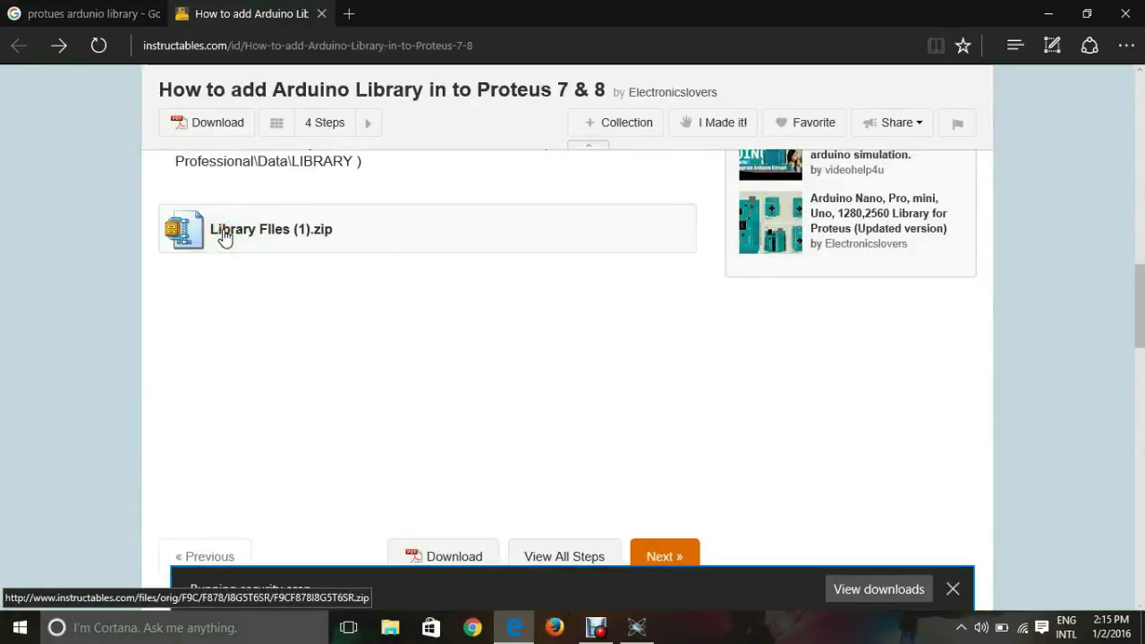
pyautogui.scroll(-1, 680, 375)
pyautogui.click(664, 591)
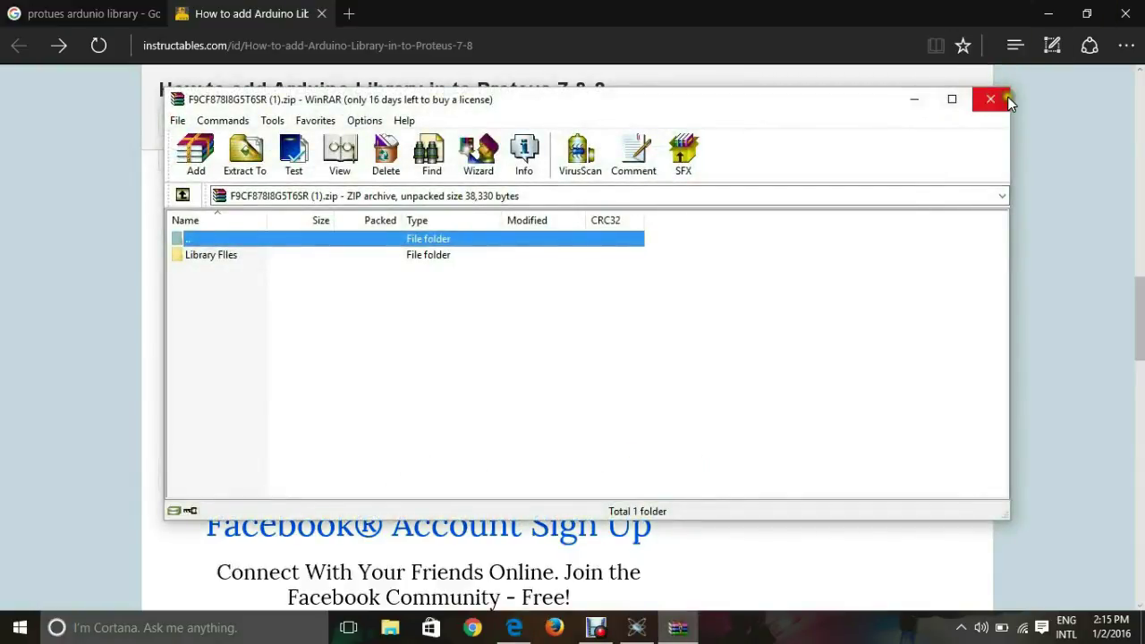
pyautogui.click(989, 100)
pyautogui.click(1048, 14)
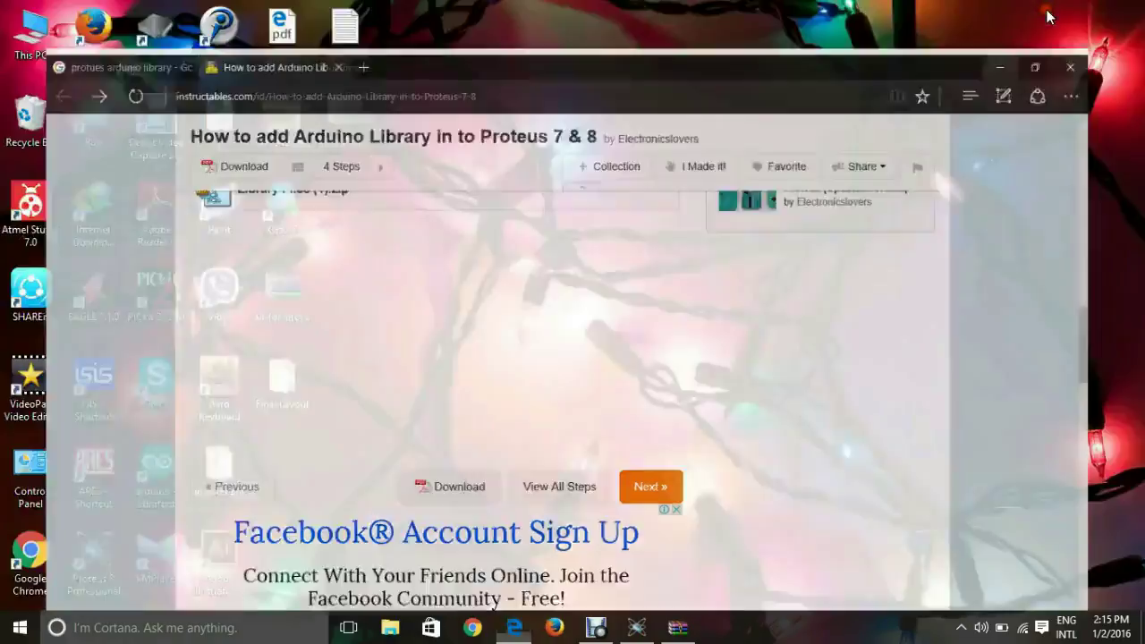
# - Extract the F9CF878I8G5T6SR archive onto the desktop and place the extracted Library FIles folder in the free area beside the archive
pyautogui.rightClick(733, 77)
pyautogui.click(739, 123)
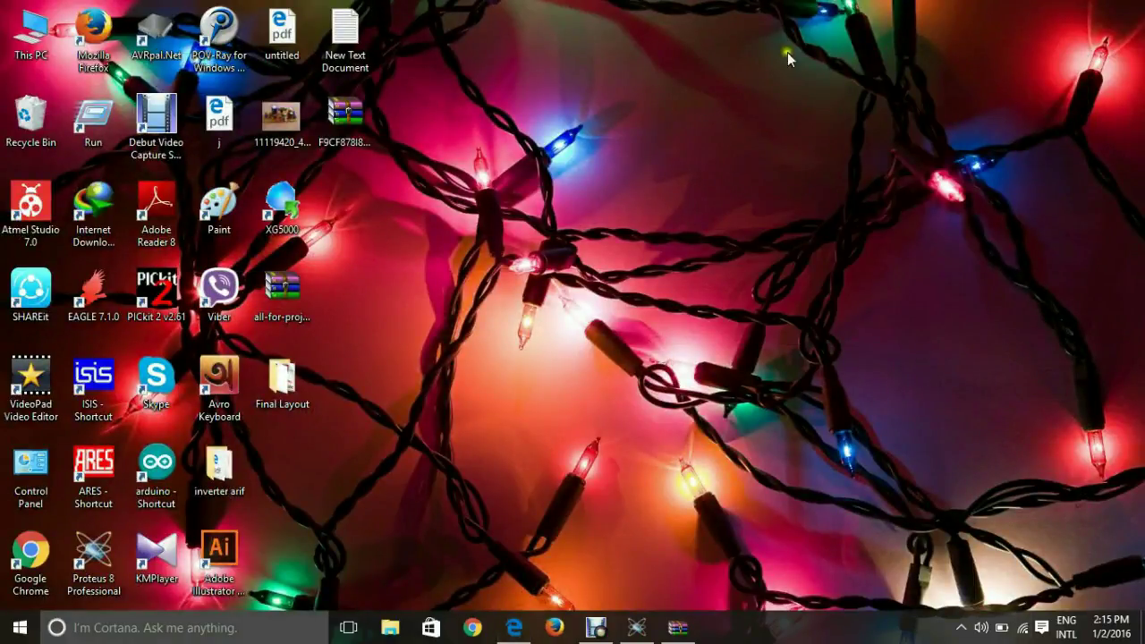
pyautogui.click(360, 129)
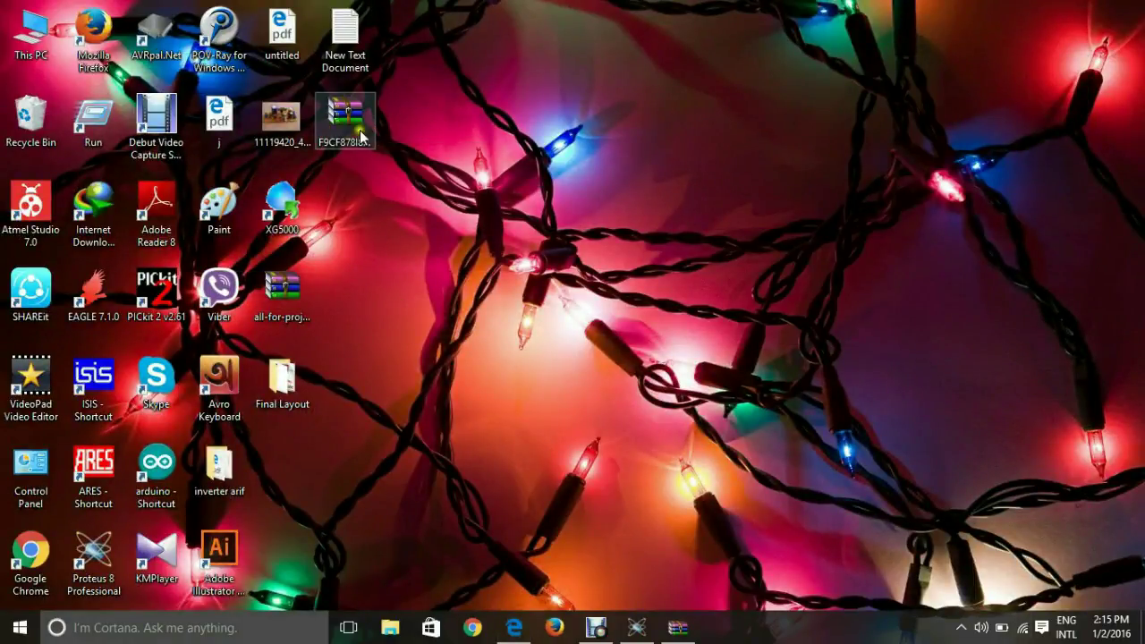
pyautogui.click(364, 114)
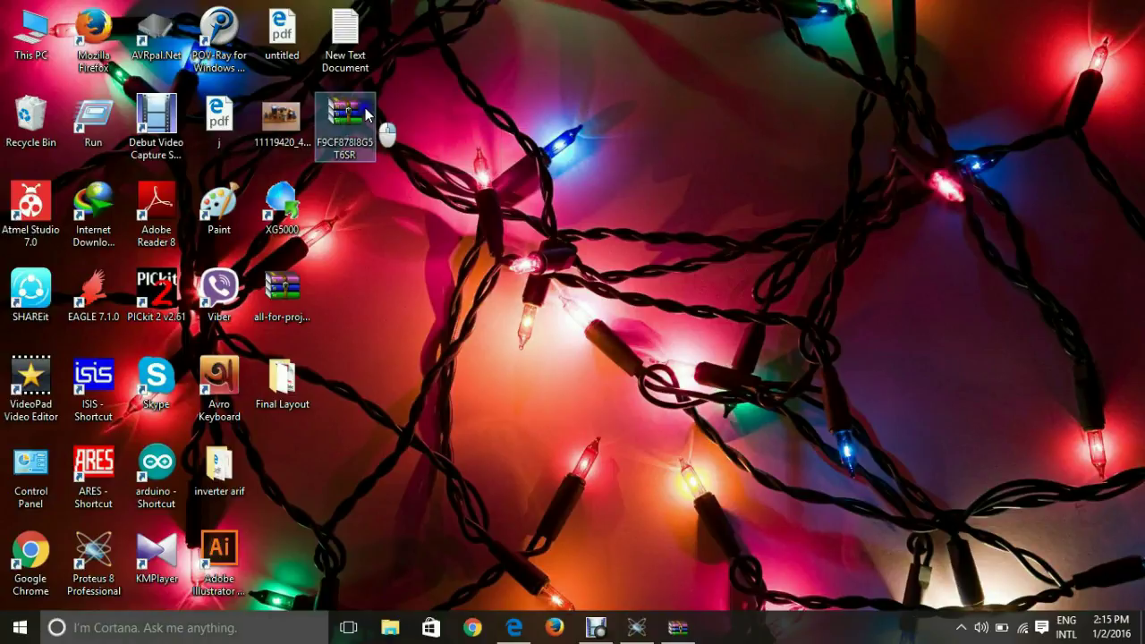
pyautogui.rightClick(364, 113)
pyautogui.click(442, 156)
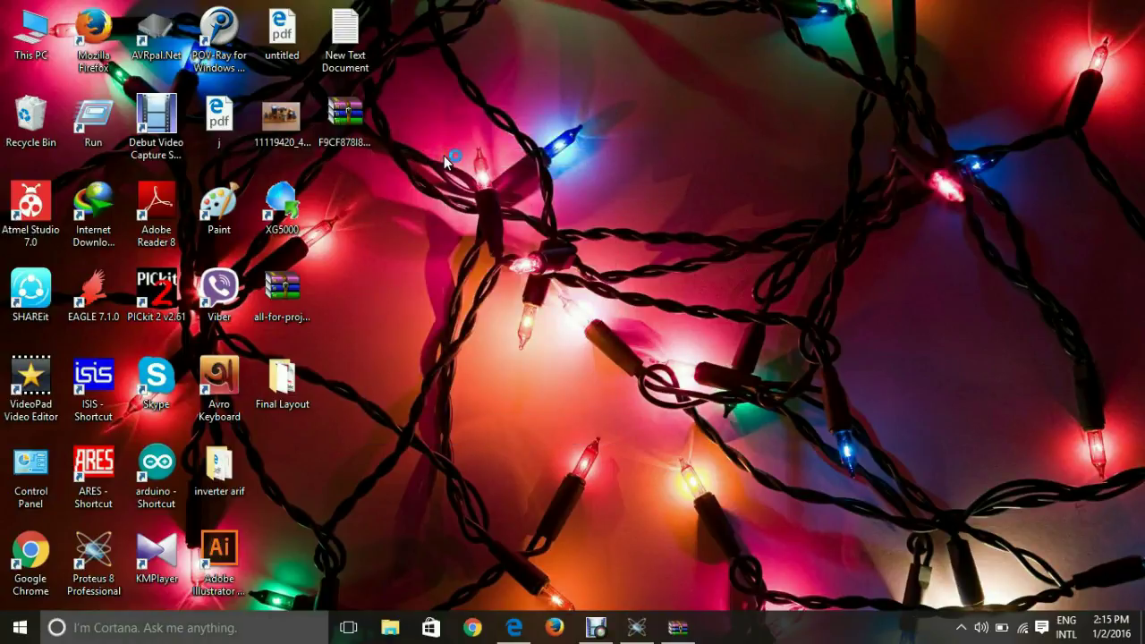
pyautogui.moveTo(282, 467); pyautogui.dragTo(472, 114)
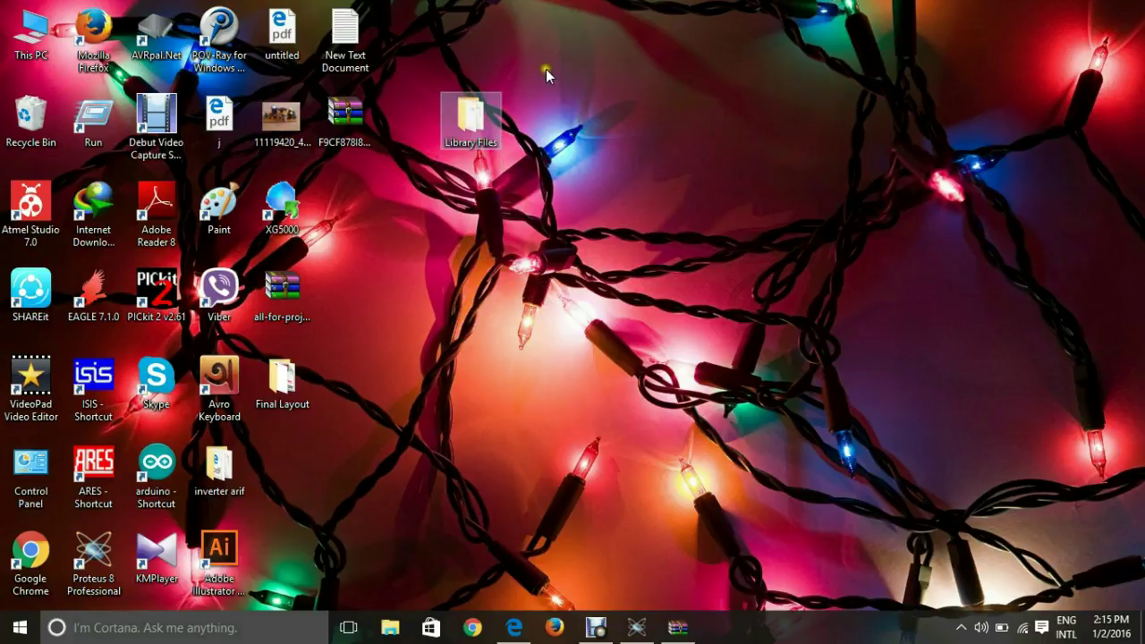
# - Open the Library FIles folder and check the ARDUINO.IDX and ARDUINO.LIB files in it
pyautogui.doubleClick(471, 116)
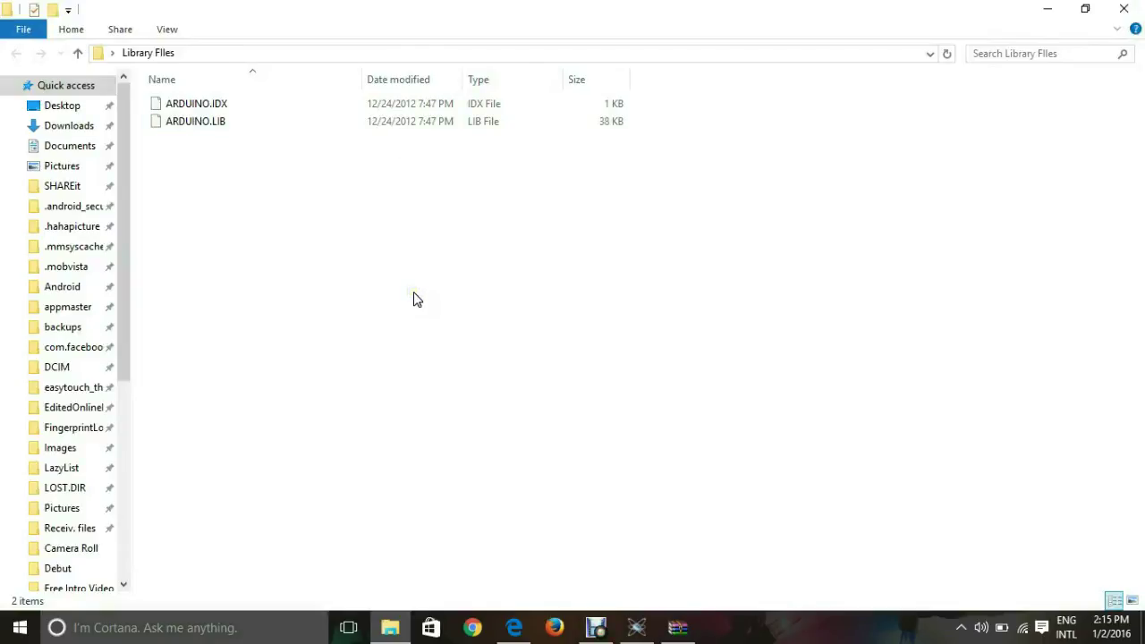
pyautogui.moveTo(236, 154); pyautogui.dragTo(240, 109)
pyautogui.click(245, 167)
pyautogui.click(1043, 9)
# - Open the Help text file from protues 7,8,8.1\Proteus 8.0 SP1\Crack on drive G: and enlarge it to full screen
pyautogui.doubleClick(31, 34)
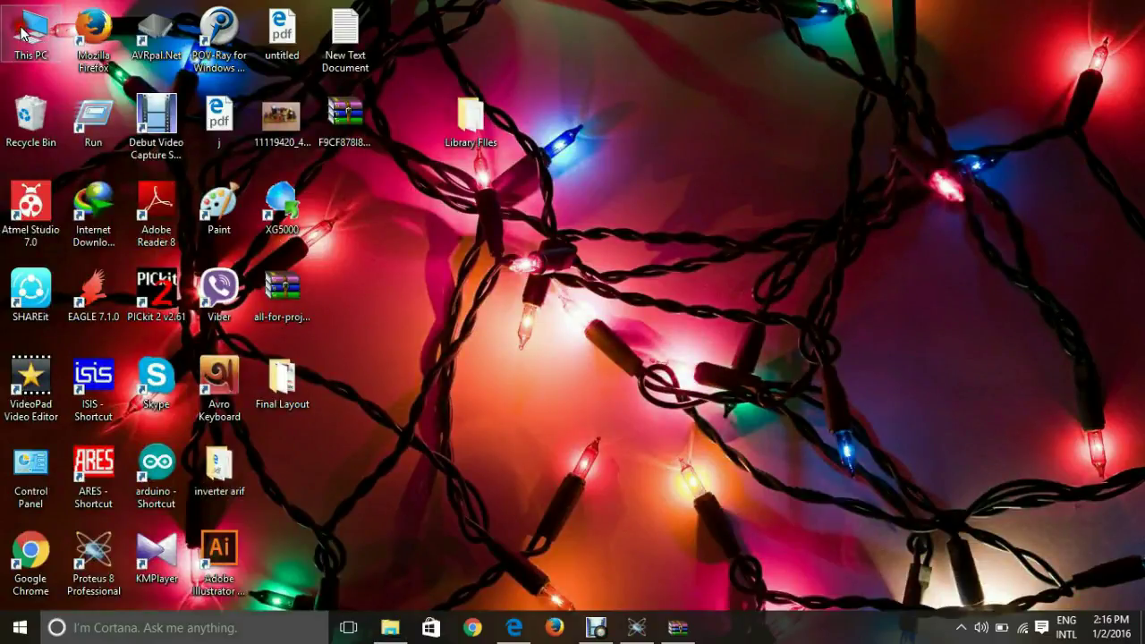
pyautogui.doubleClick(884, 236)
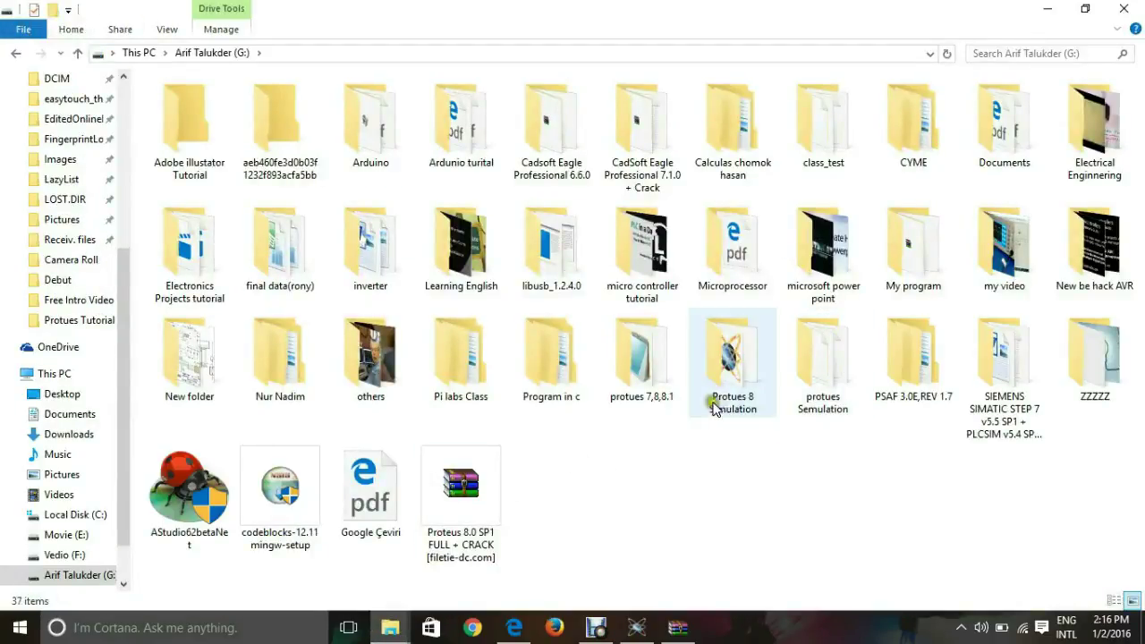
pyautogui.click(732, 360)
pyautogui.doubleClick(626, 344)
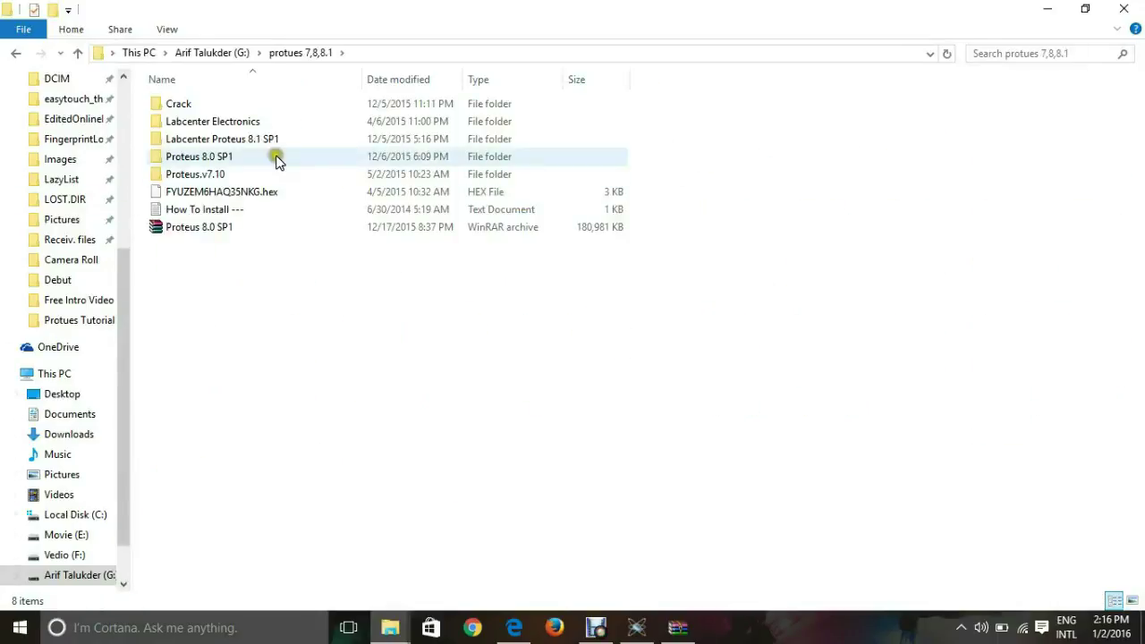
pyautogui.doubleClick(230, 156)
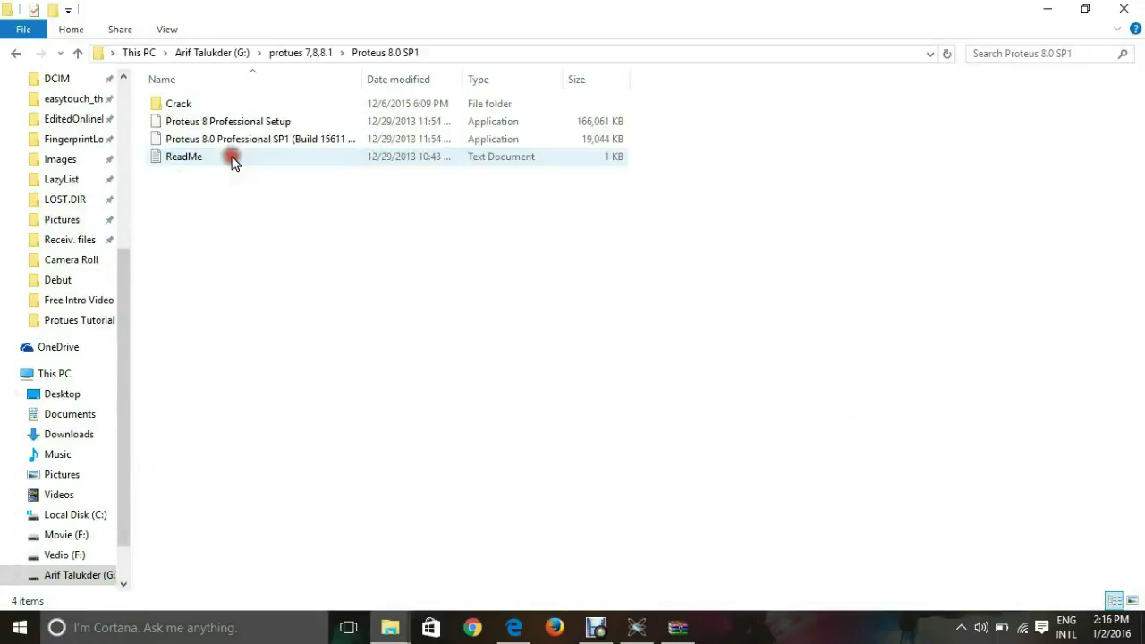
pyautogui.click(236, 109)
pyautogui.doubleClick(236, 108)
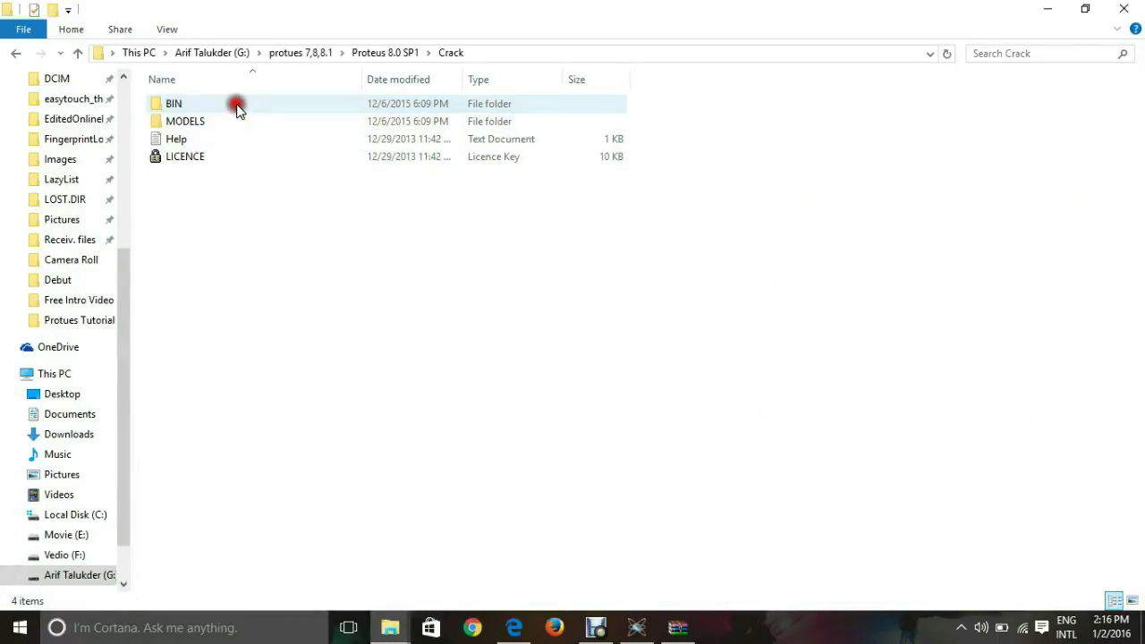
pyautogui.doubleClick(224, 139)
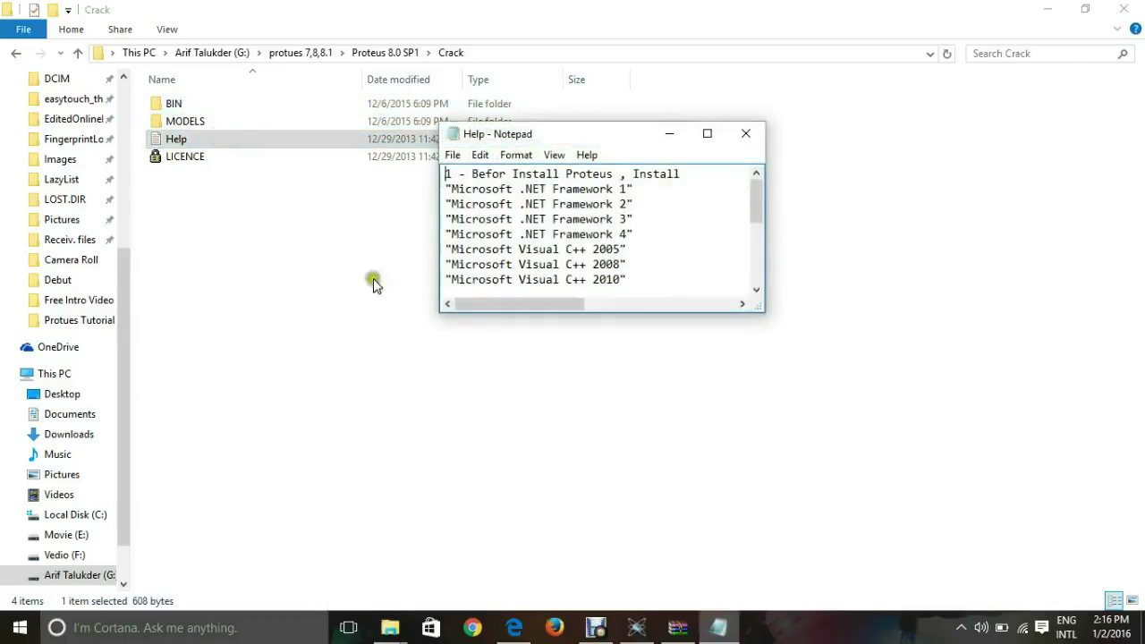
pyautogui.click(707, 134)
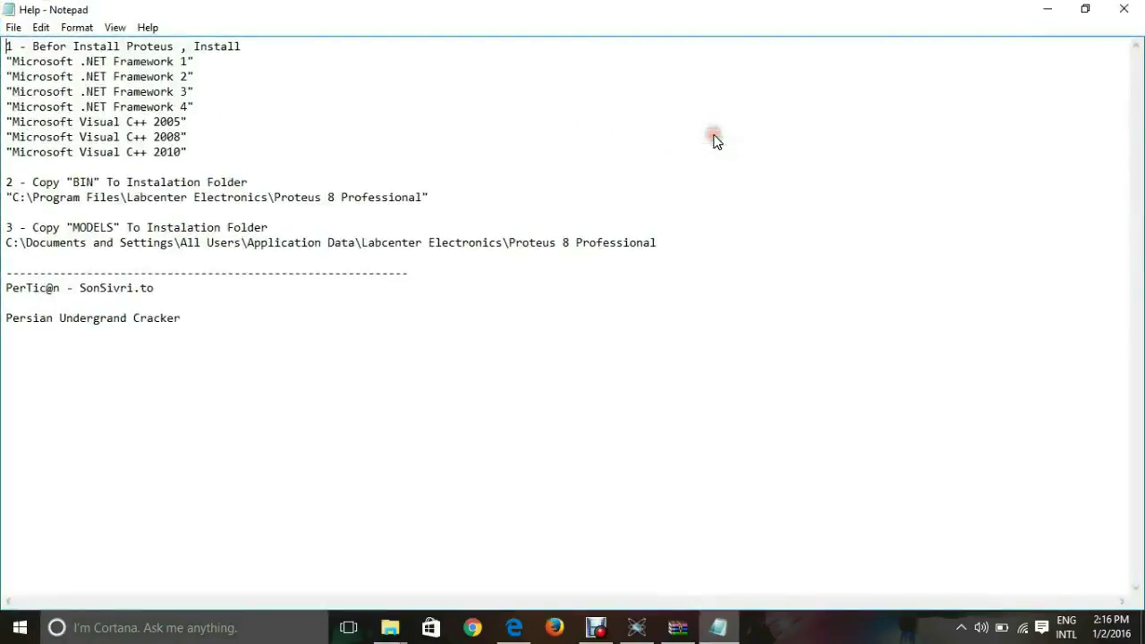
# - Copy the path "C:\Documents and Settings\All Users\Application Data\Labcenter Electronics\Proteus 8 Professional" from the Help file and return to the desktop
pyautogui.click(672, 257)
pyautogui.moveTo(665, 243); pyautogui.dragTo(8, 244)
pyautogui.rightClick(524, 244)
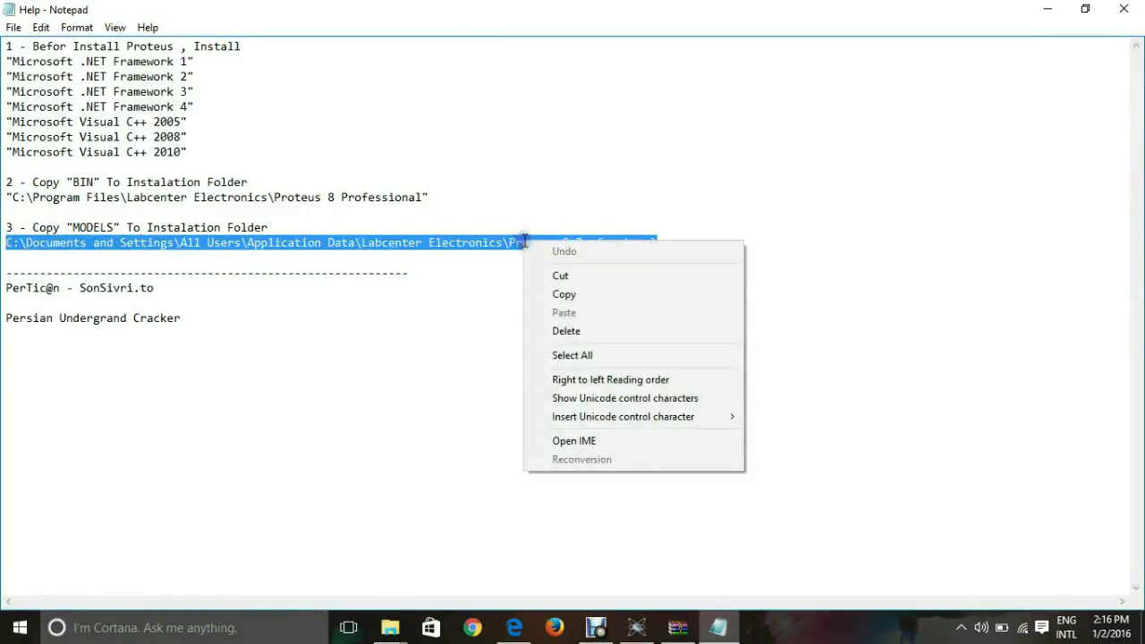
pyautogui.click(564, 294)
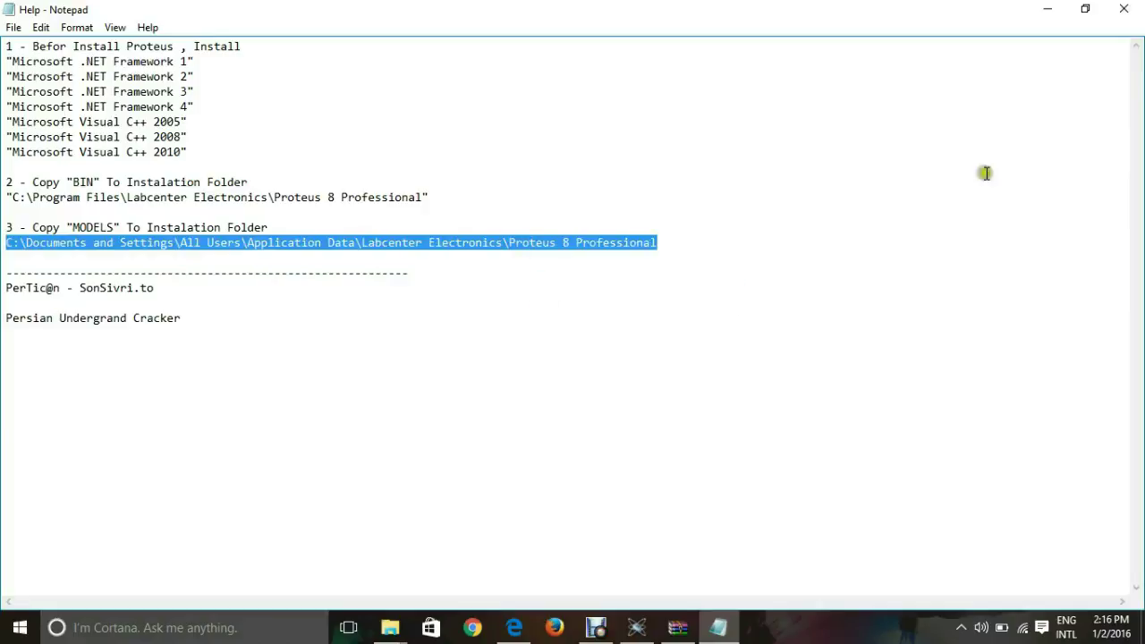
pyautogui.click(1049, 8)
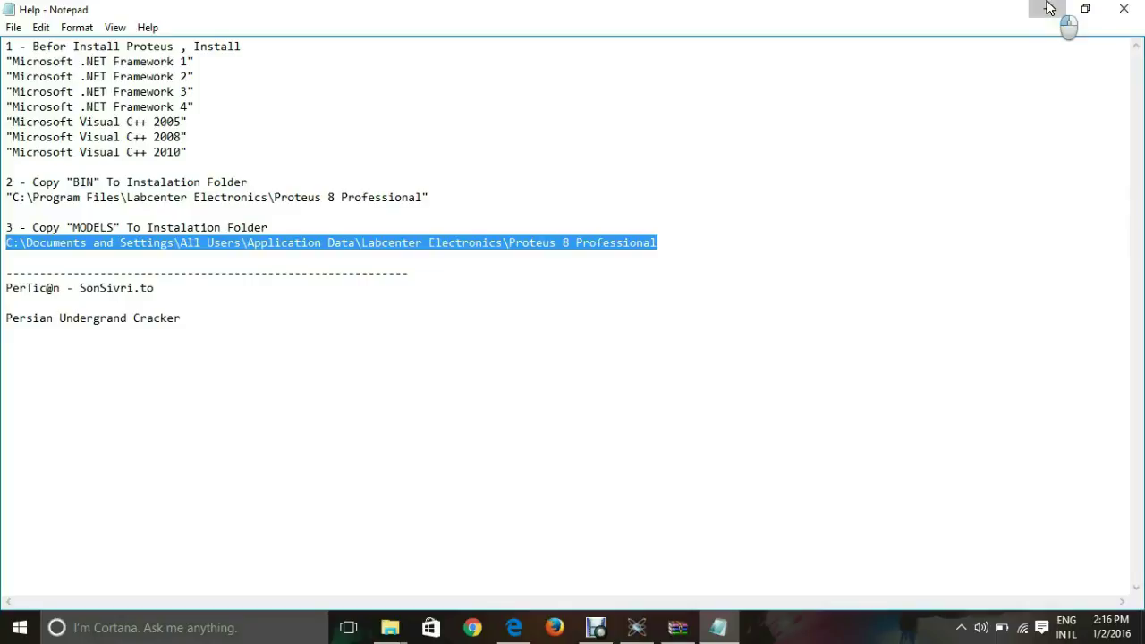
pyautogui.click(1049, 8)
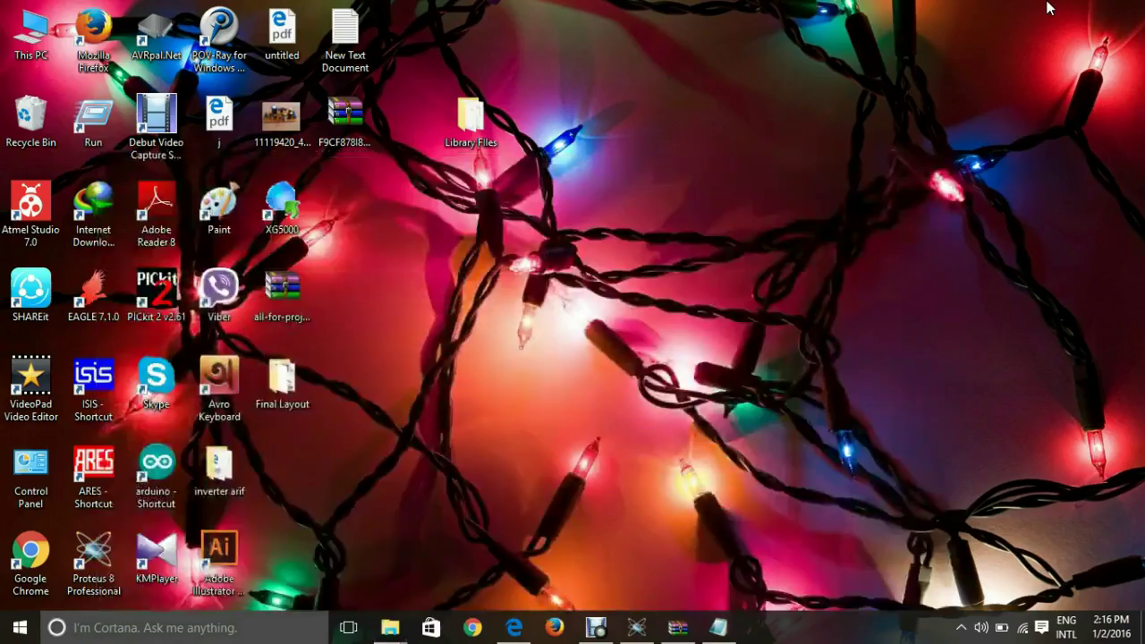
# - Open a file browser window and go to the copied path C:\Documents and Settings\All Users\Application Data\Labcenter Electronics\Proteus 8 Professional
pyautogui.doubleClick(36, 56)
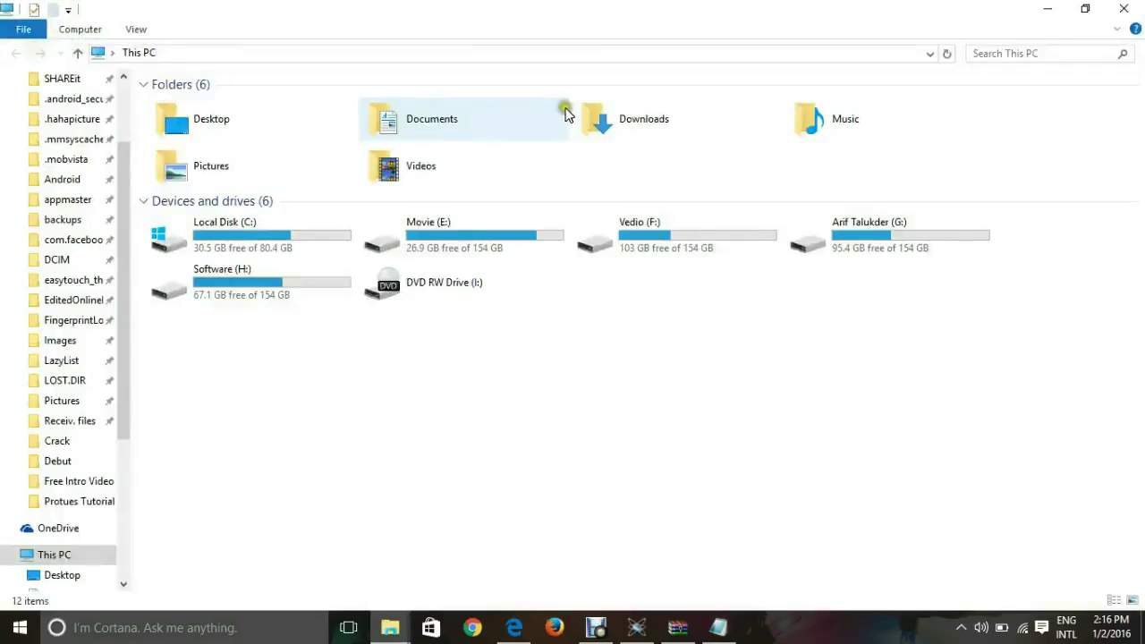
pyautogui.click(217, 54)
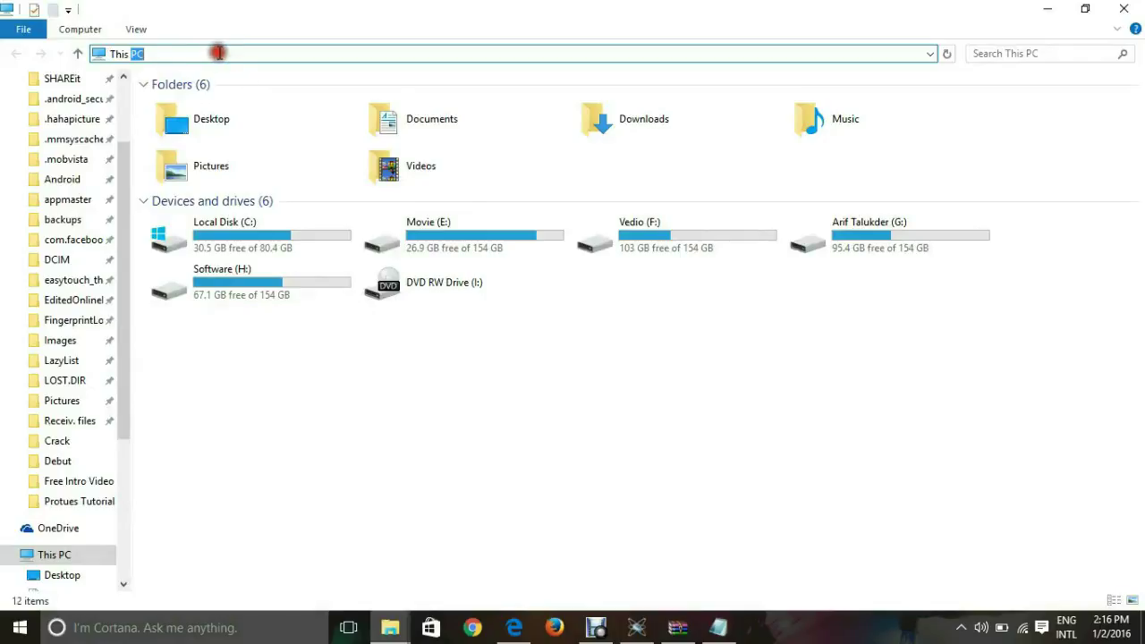
pyautogui.click(139, 54)
pyautogui.moveTo(182, 55); pyautogui.dragTo(101, 54)
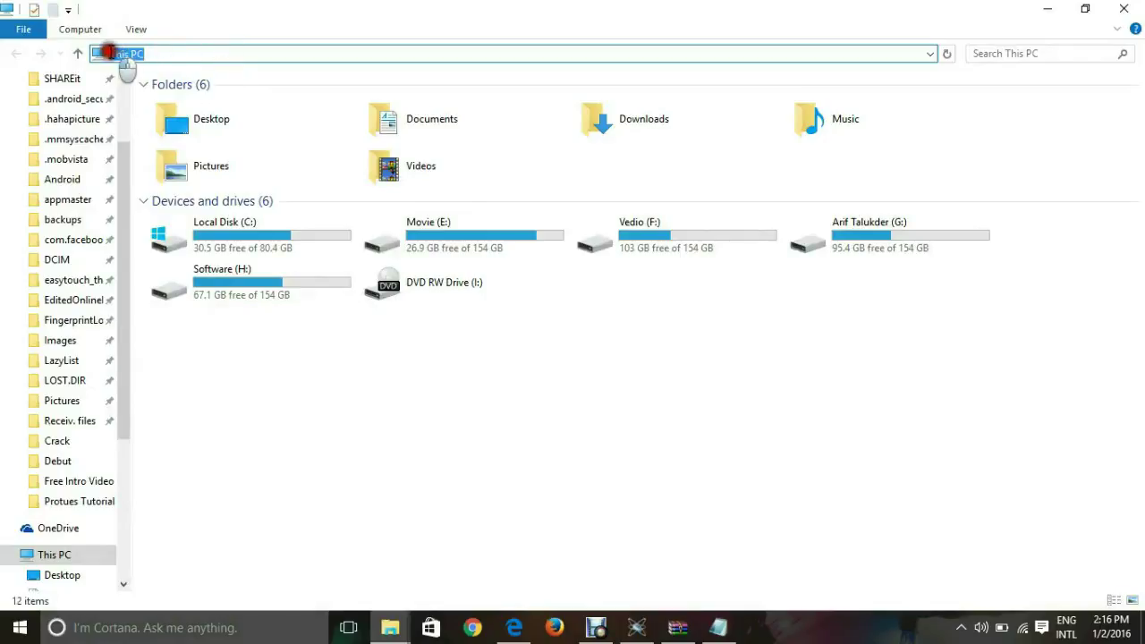
pyautogui.rightClick(184, 55)
pyautogui.click(224, 127)
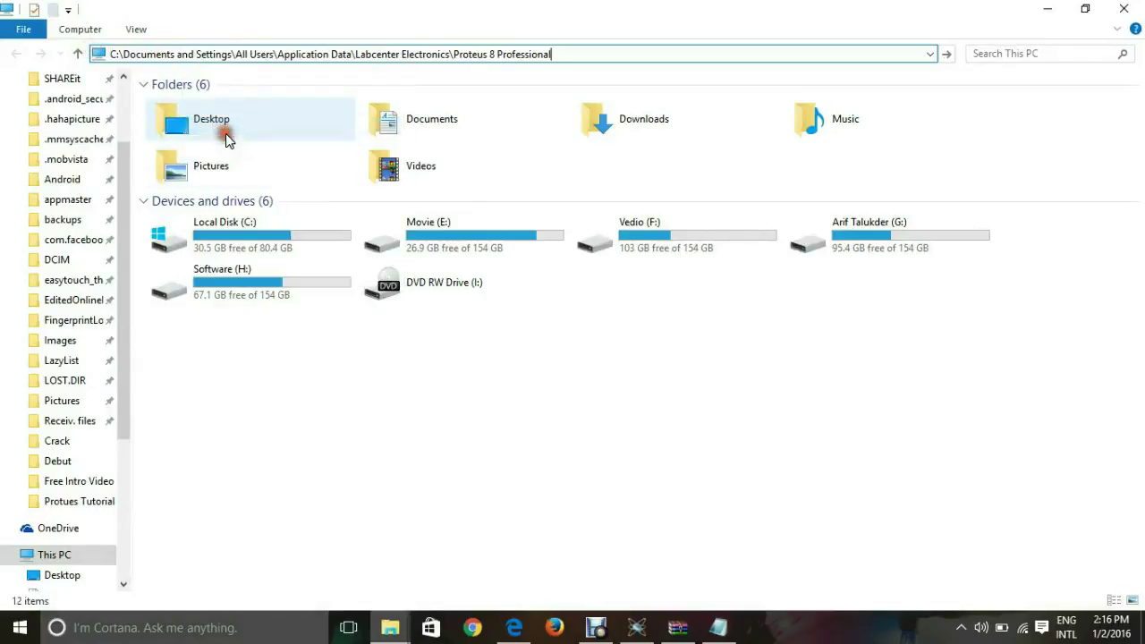
pyautogui.press('Return')
pyautogui.click(668, 224)
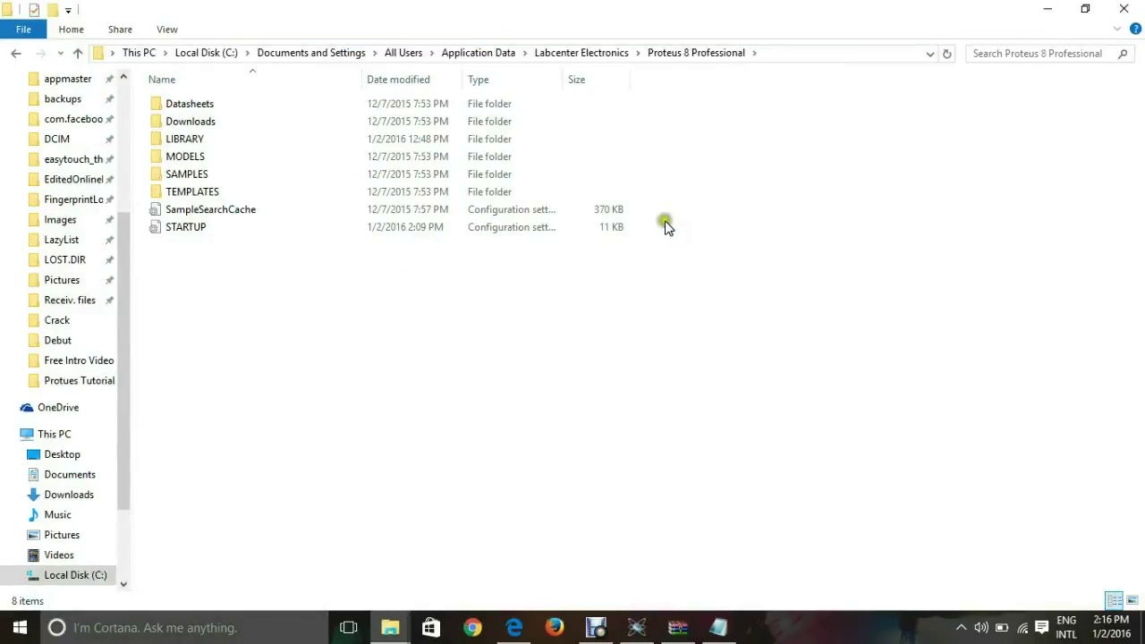
# - Open the LIBRARY folder inside Proteus 8 Professional and minimize its window to return to the desktop
pyautogui.click(326, 272)
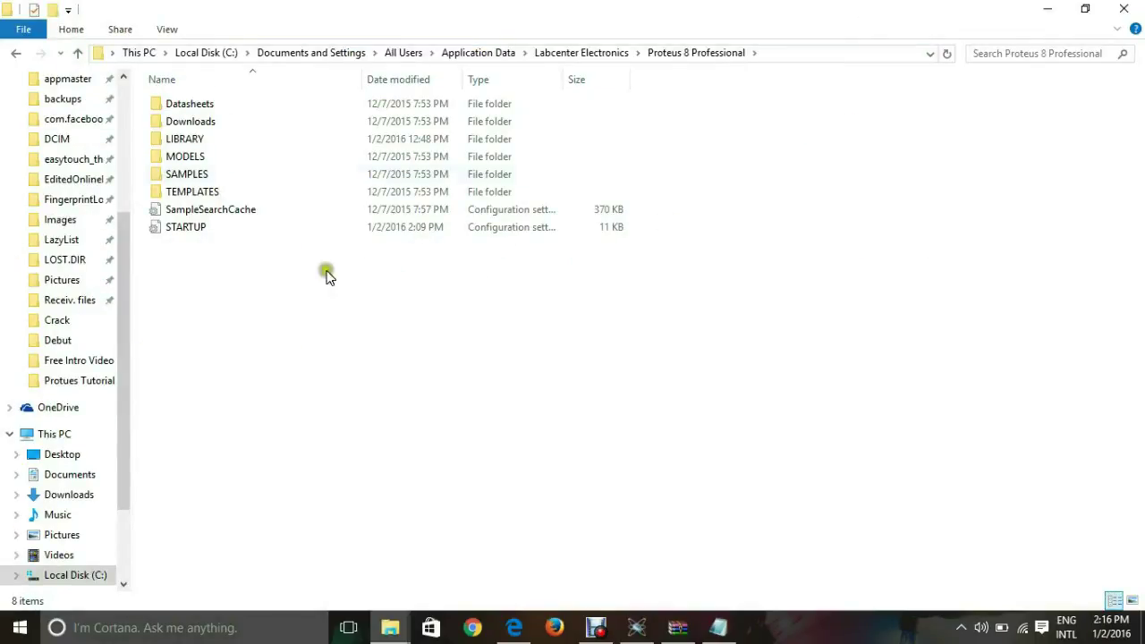
pyautogui.click(311, 143)
pyautogui.doubleClick(312, 143)
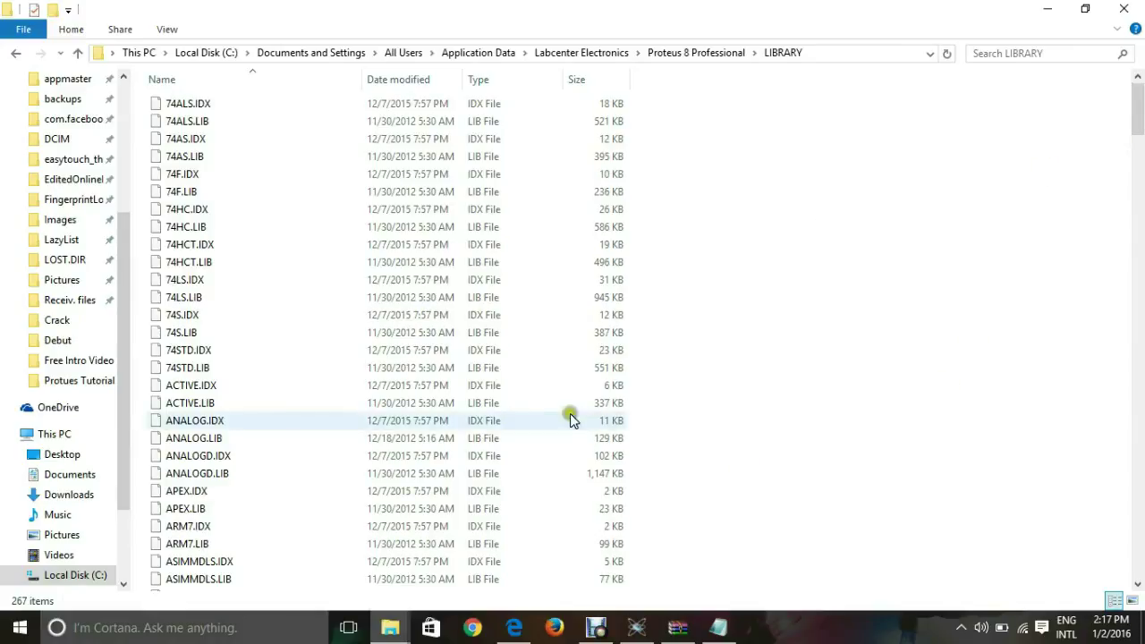
pyautogui.click(1047, 9)
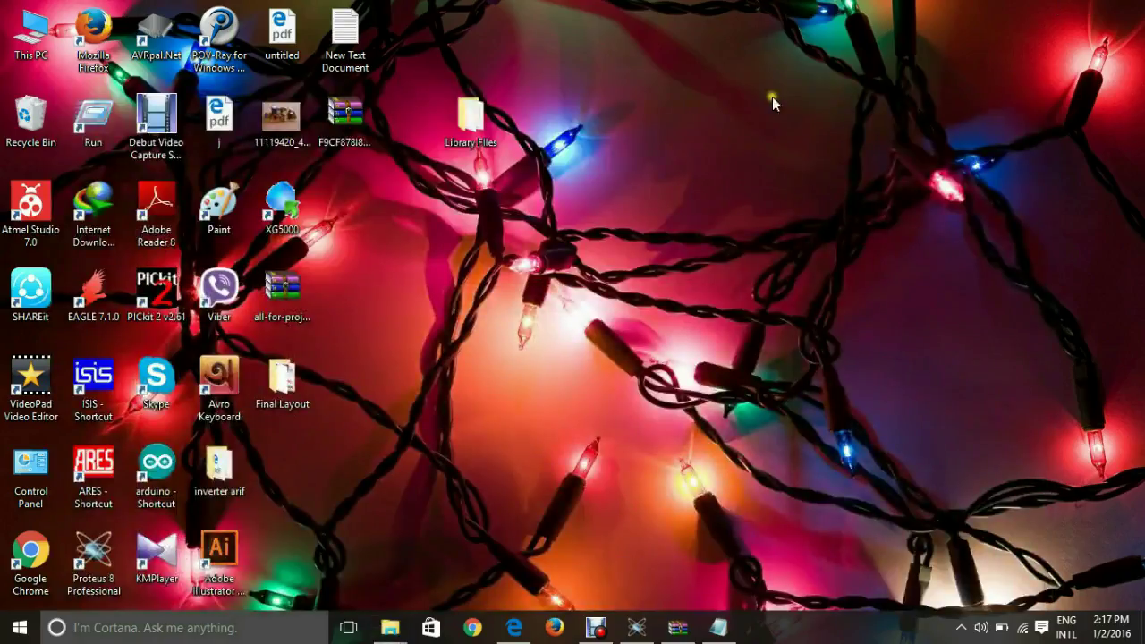
# - Copy ARDUINO.IDX and ARDUINO.LIB from the Library FIles folder on the desktop and minimize that folder's window
pyautogui.doubleClick(474, 127)
pyautogui.click(948, 77)
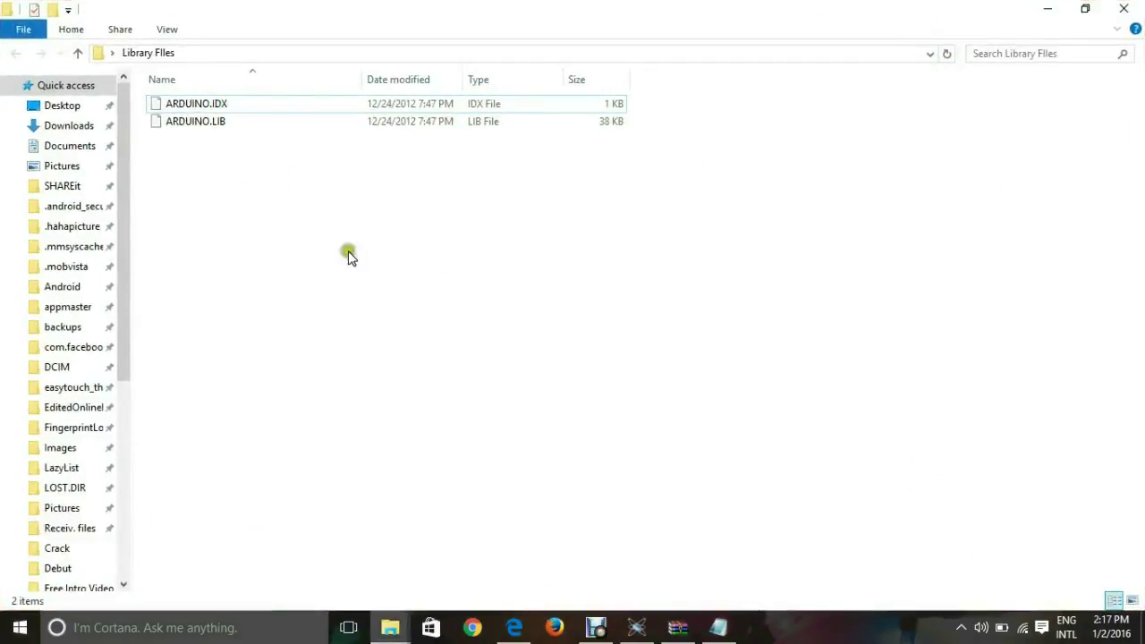
pyautogui.moveTo(240, 166); pyautogui.dragTo(258, 97)
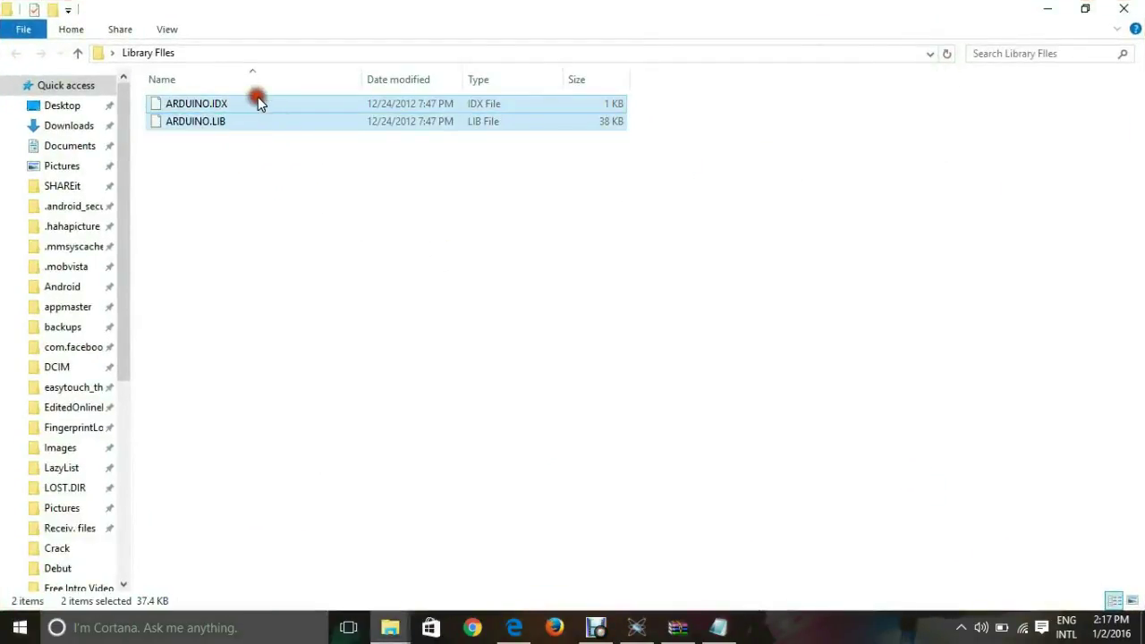
pyautogui.rightClick(257, 103)
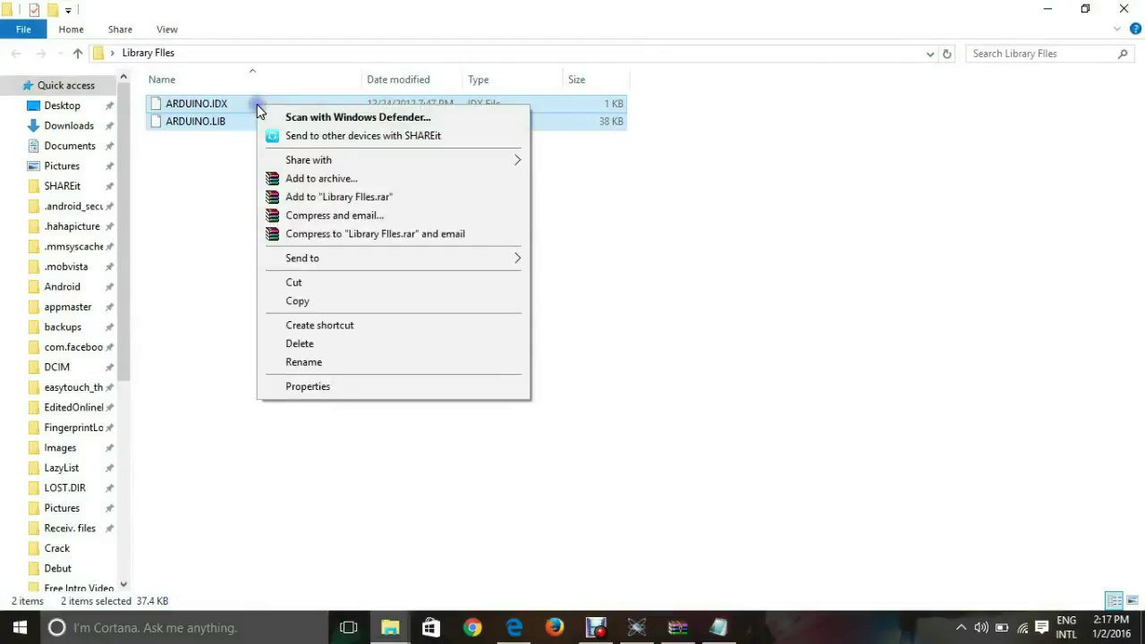
pyautogui.click(315, 302)
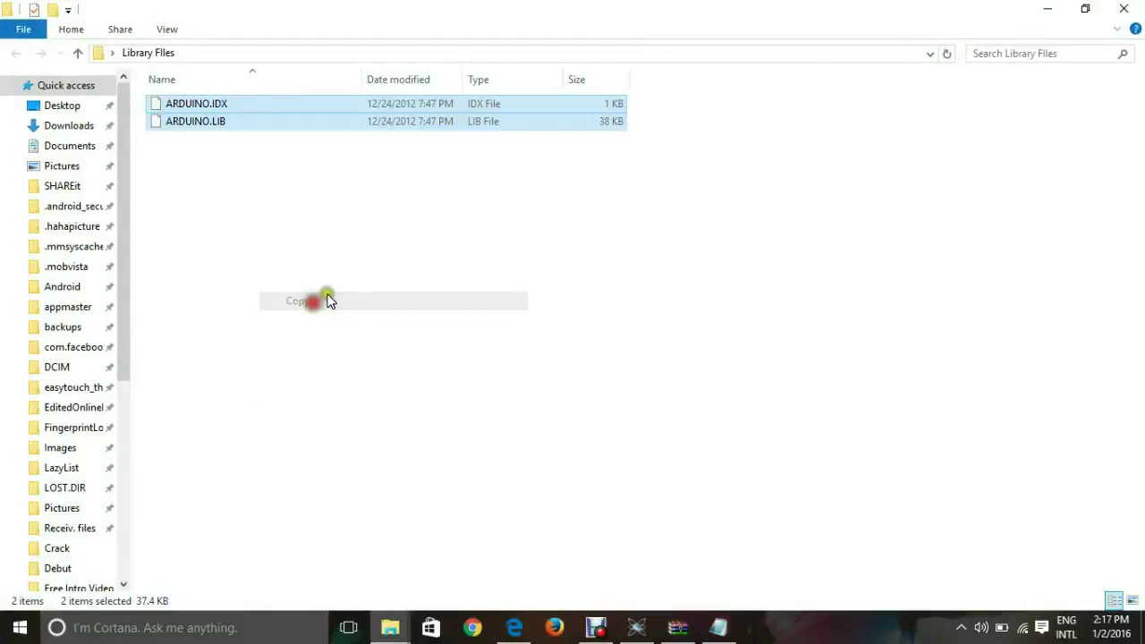
pyautogui.click(1051, 8)
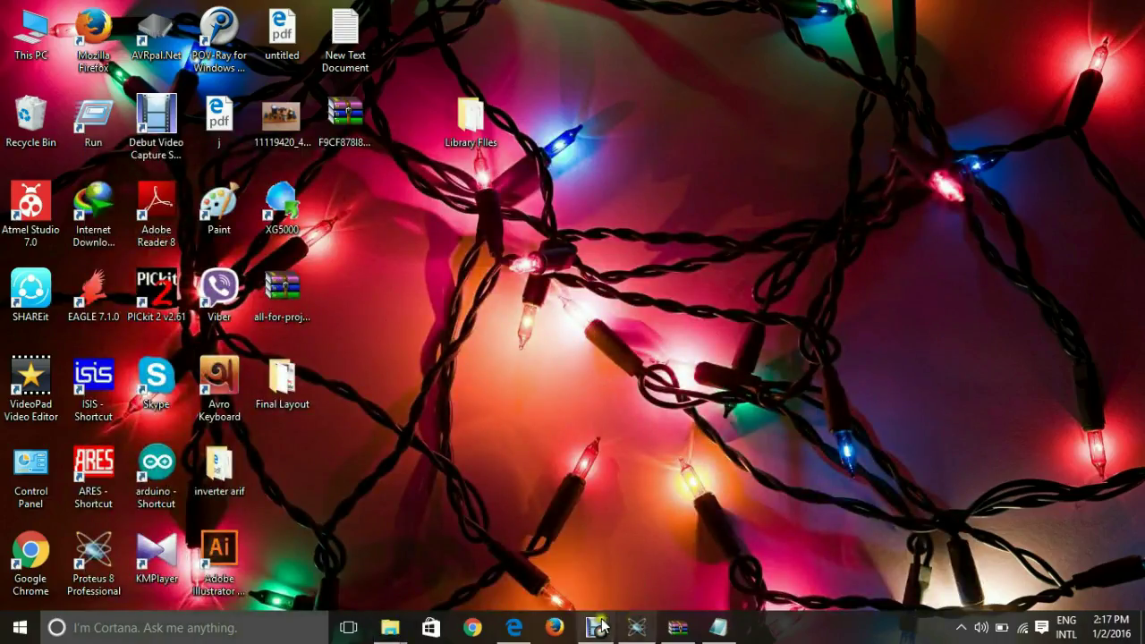
# - Paste the two copied ARDUINO files into the Proteus 8 Professional LIBRARY folder
pyautogui.moveTo(392, 627)
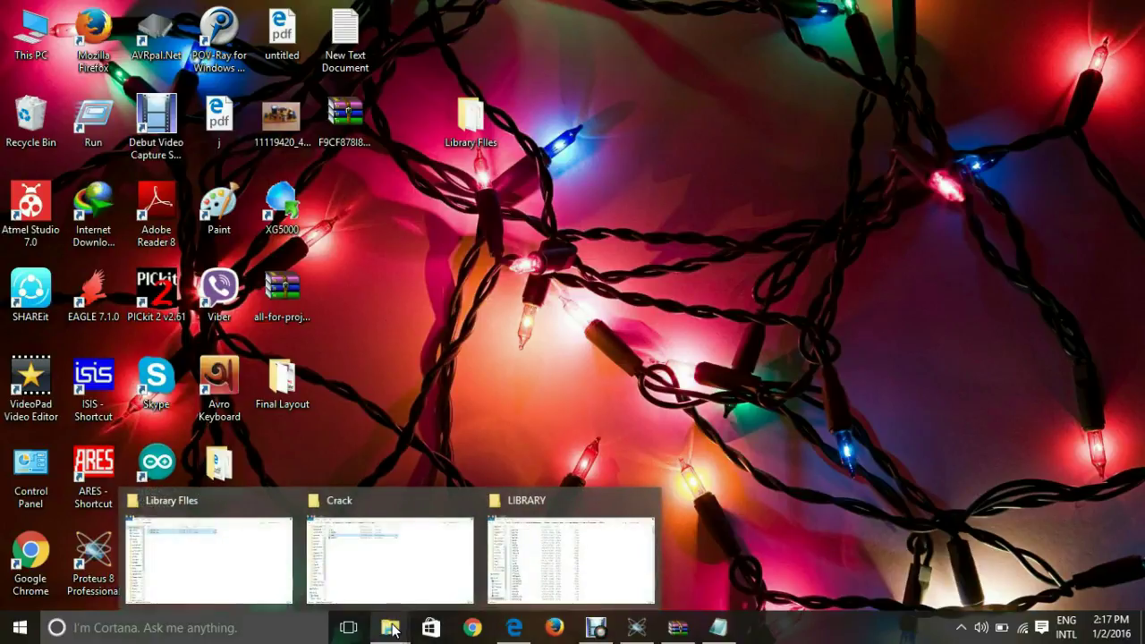
pyautogui.click(546, 570)
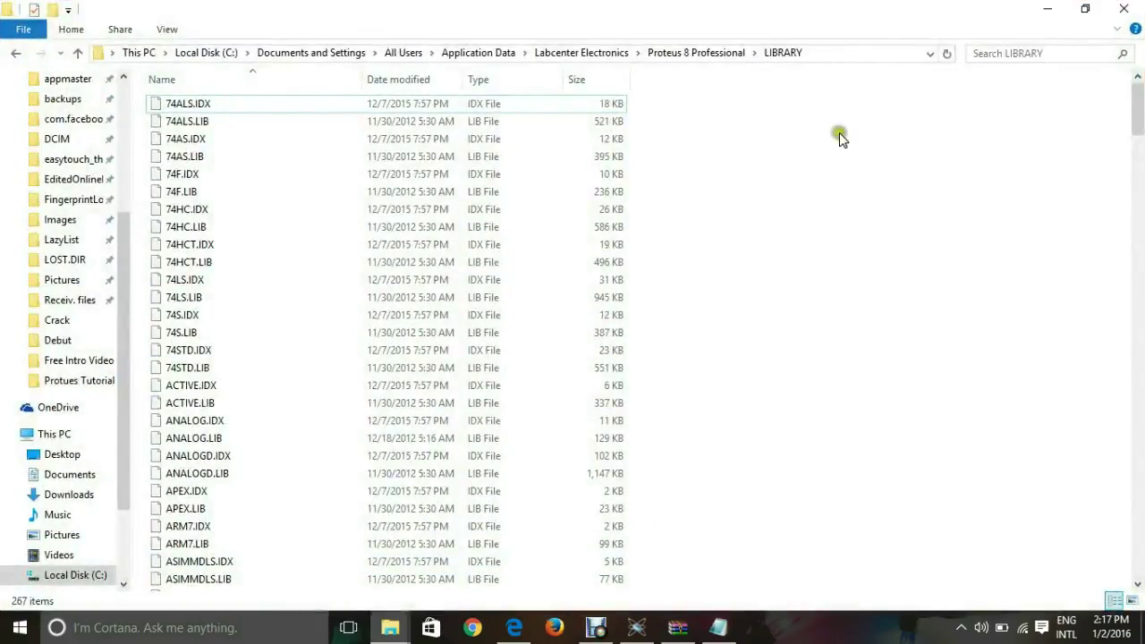
pyautogui.rightClick(807, 140)
pyautogui.click(844, 253)
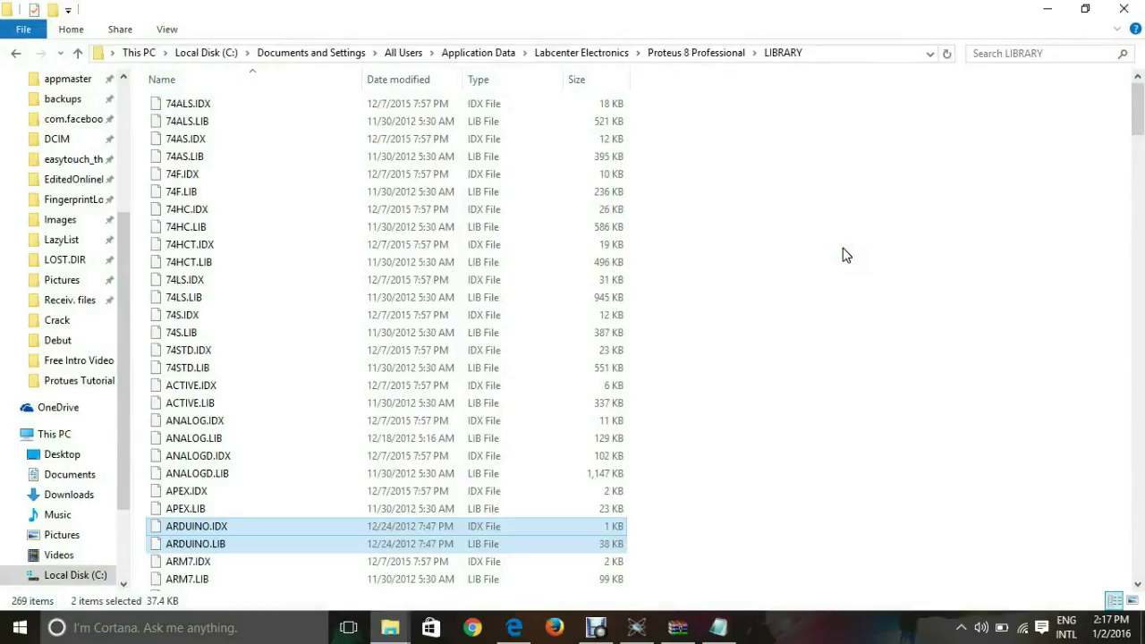
pyautogui.scroll(-4, 845, 254)
pyautogui.scroll(-2, 845, 255)
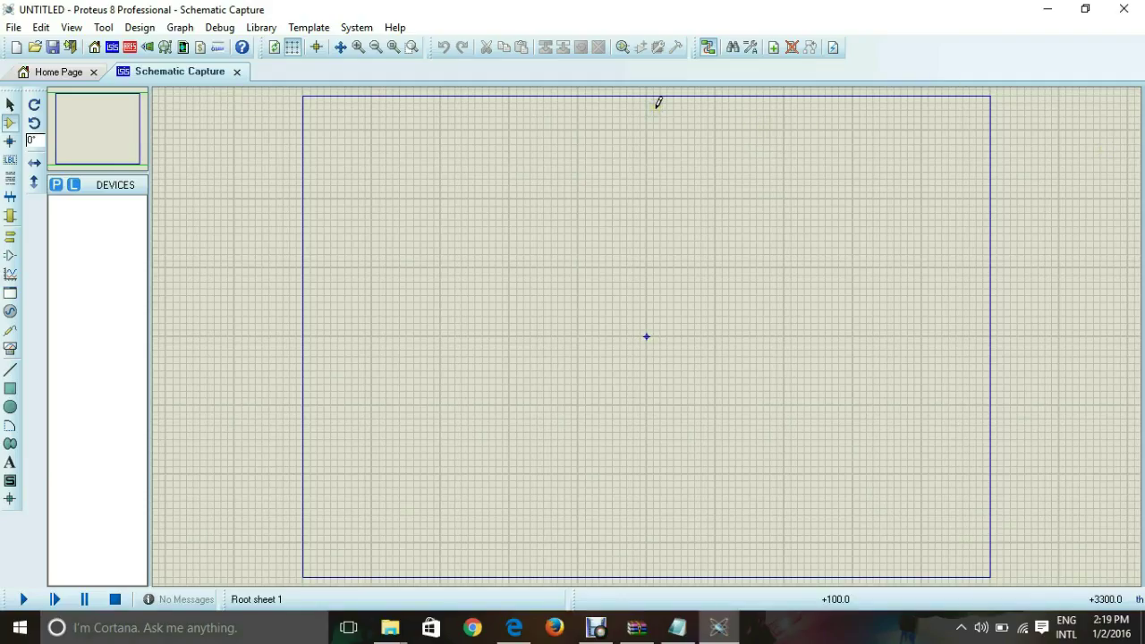
# - In Proteus Schematic Capture, search the devices for "Ardu" and preview the ARDUINO MEGA1280, ARDUINO MEGA2560 R3 and ARDUINO UNO R3 parts
pyautogui.click(56, 185)
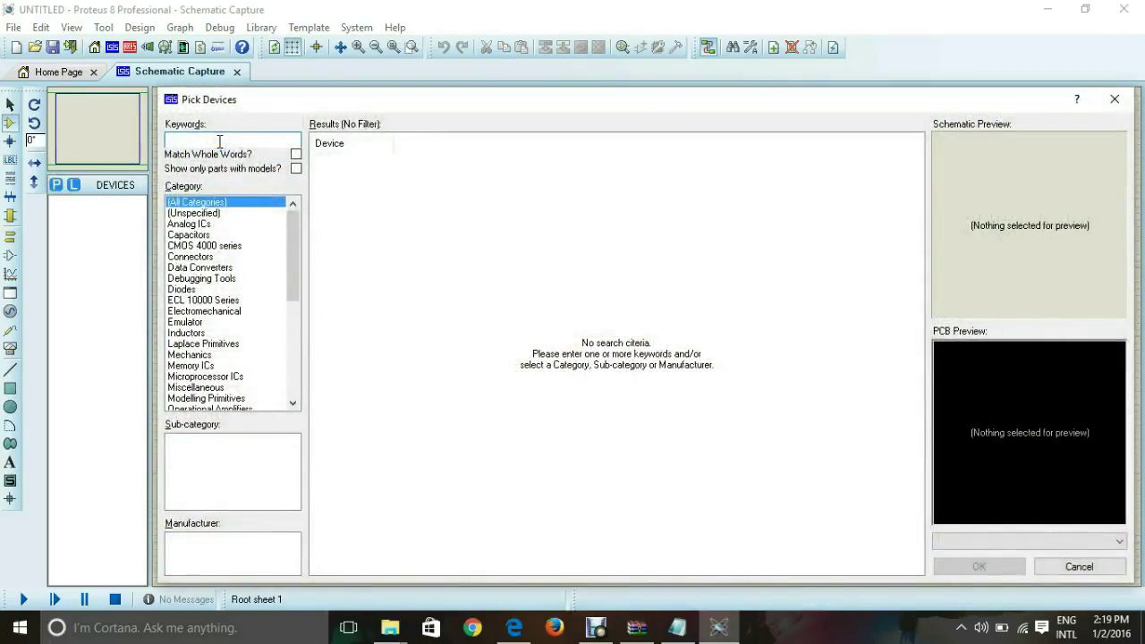
pyautogui.write('Ardu')
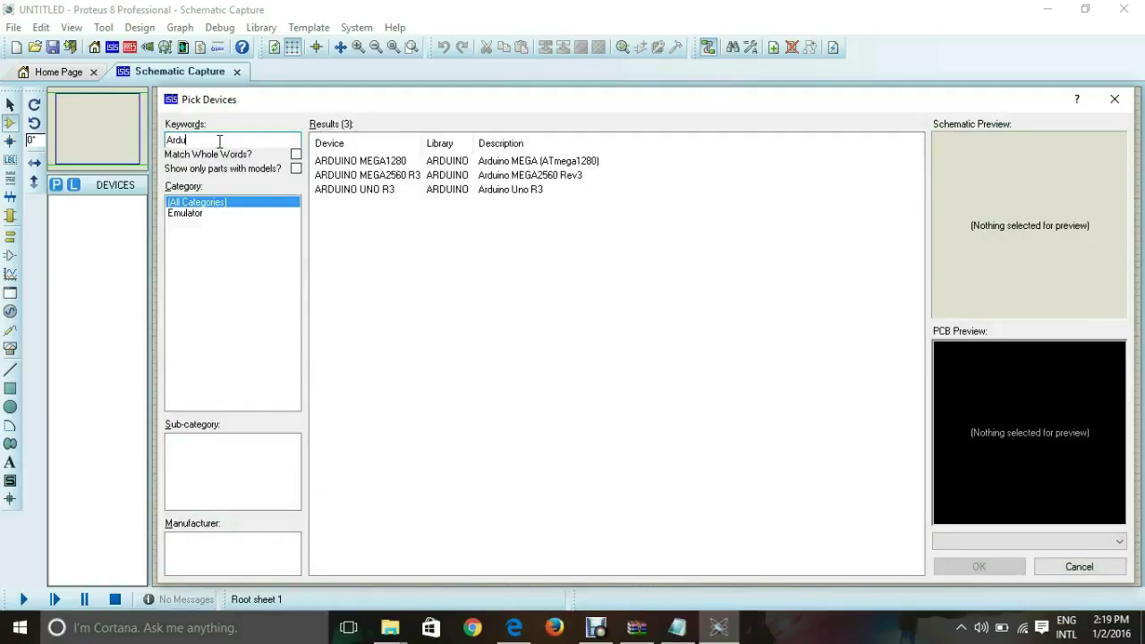
pyautogui.click(433, 161)
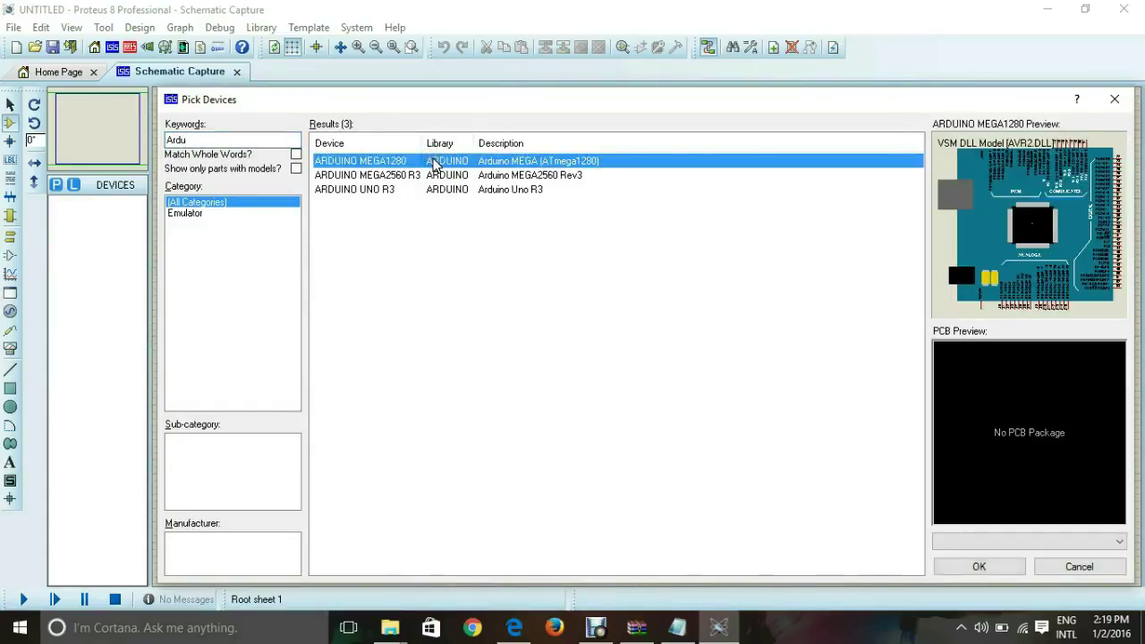
pyautogui.click(430, 177)
pyautogui.click(430, 190)
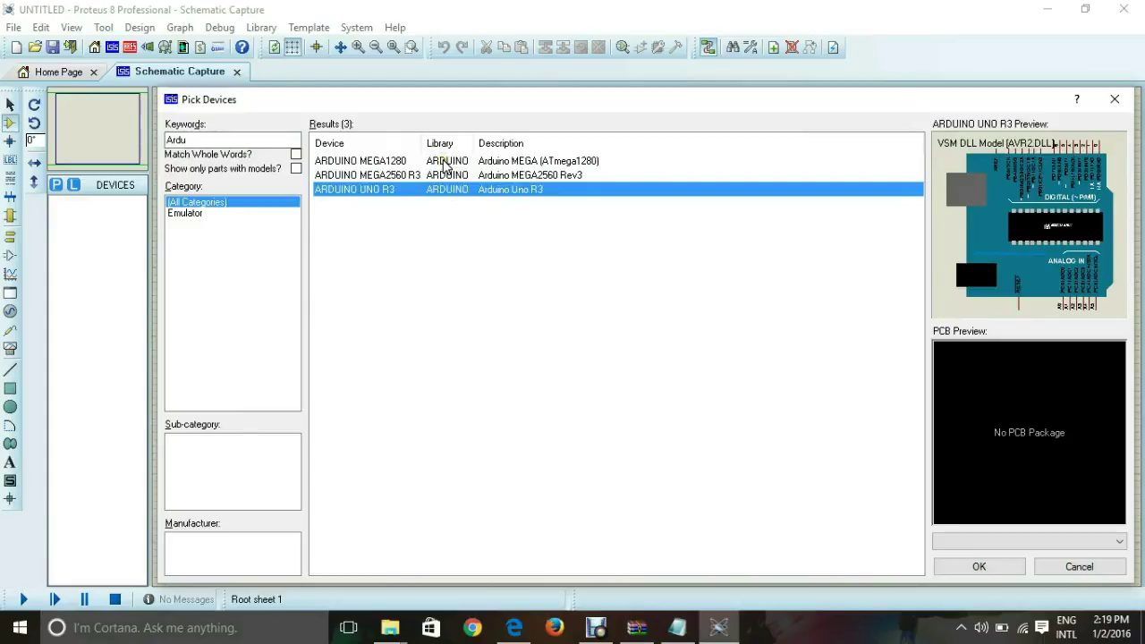
pyautogui.click(439, 161)
pyautogui.click(537, 176)
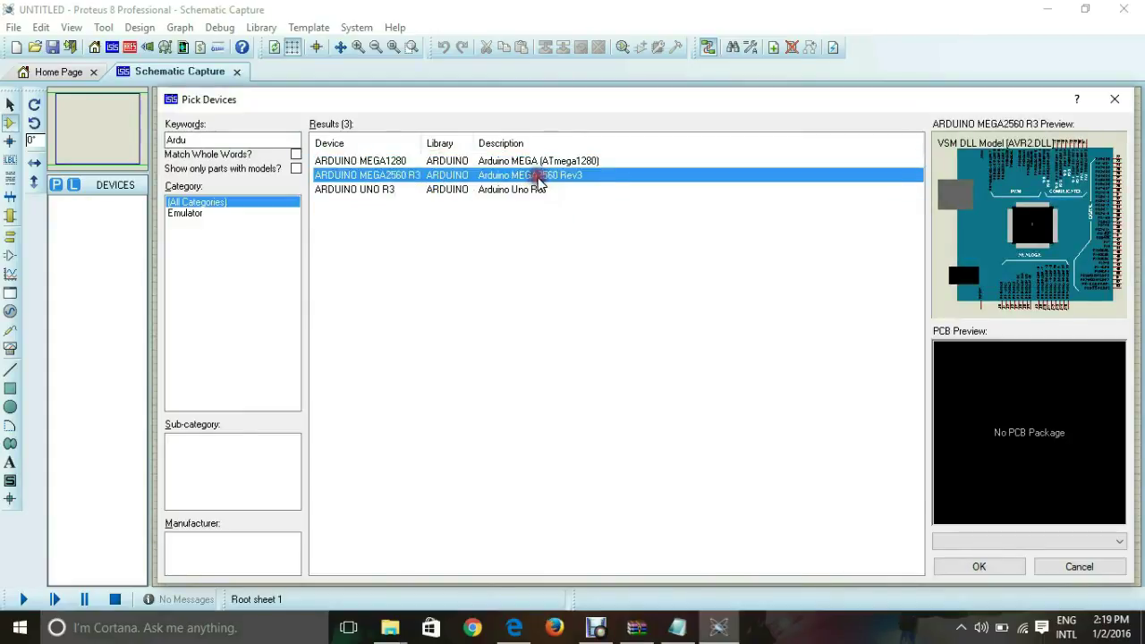
pyautogui.click(522, 190)
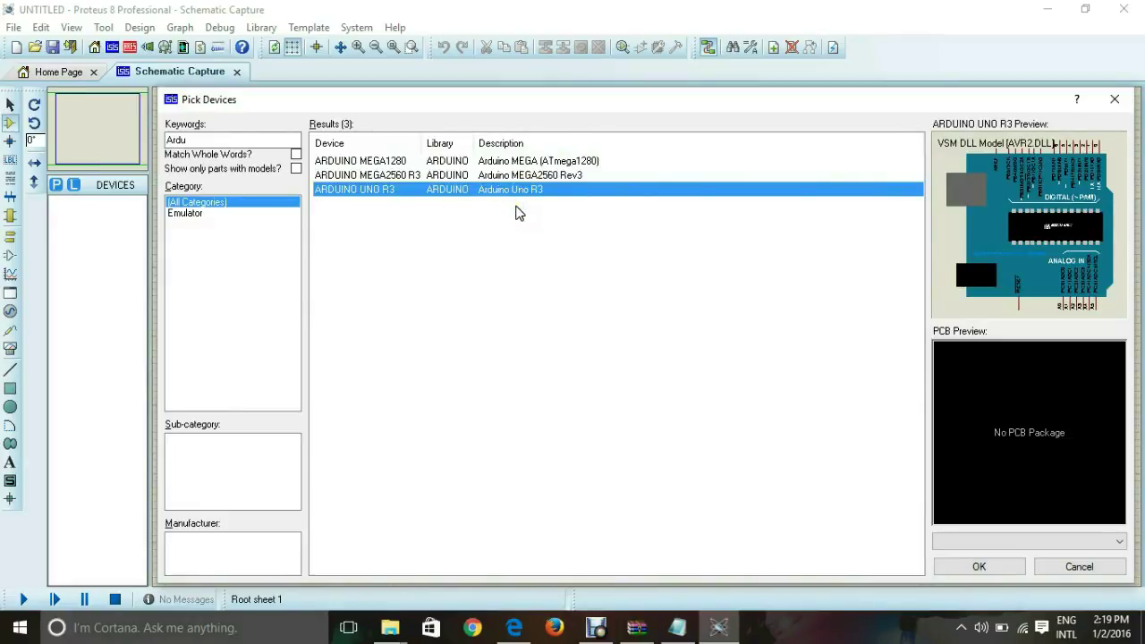
pyautogui.click(542, 162)
pyautogui.click(535, 177)
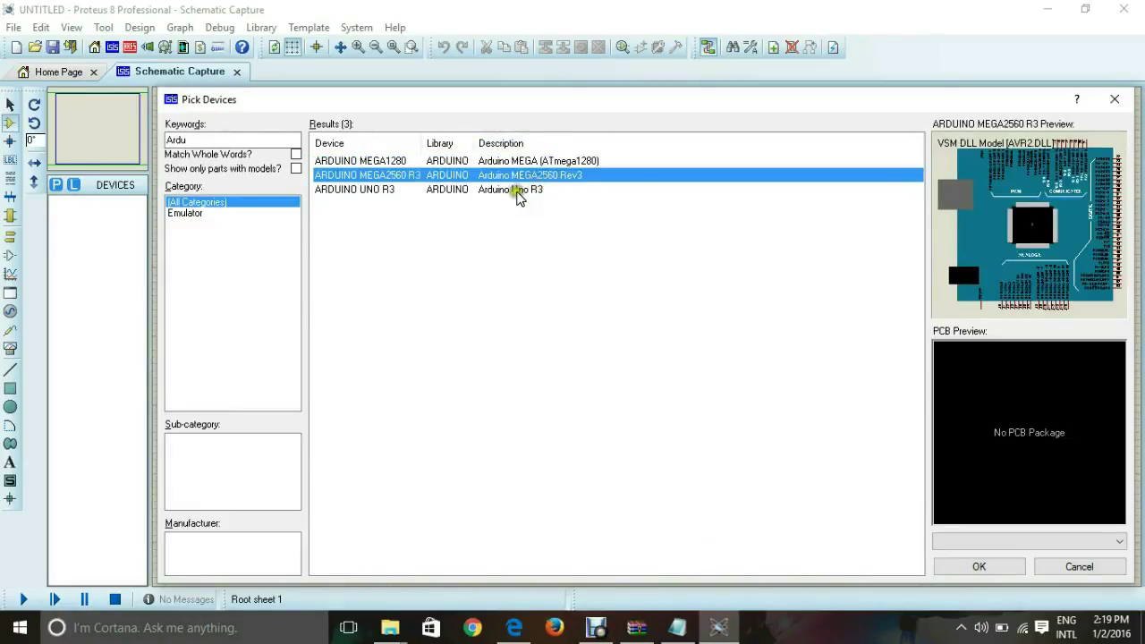
# - Add ARDUINO UNO R3 to the device list, place it in the upper left area of the schematic sheet and inspect it
pyautogui.click(516, 190)
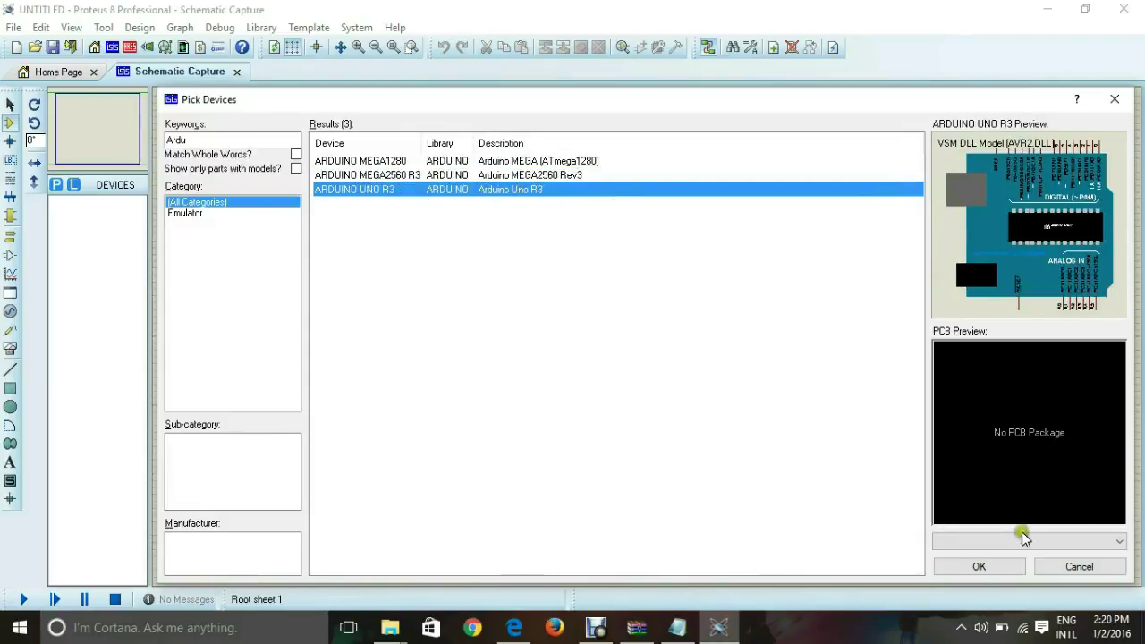
pyautogui.click(978, 567)
pyautogui.click(78, 202)
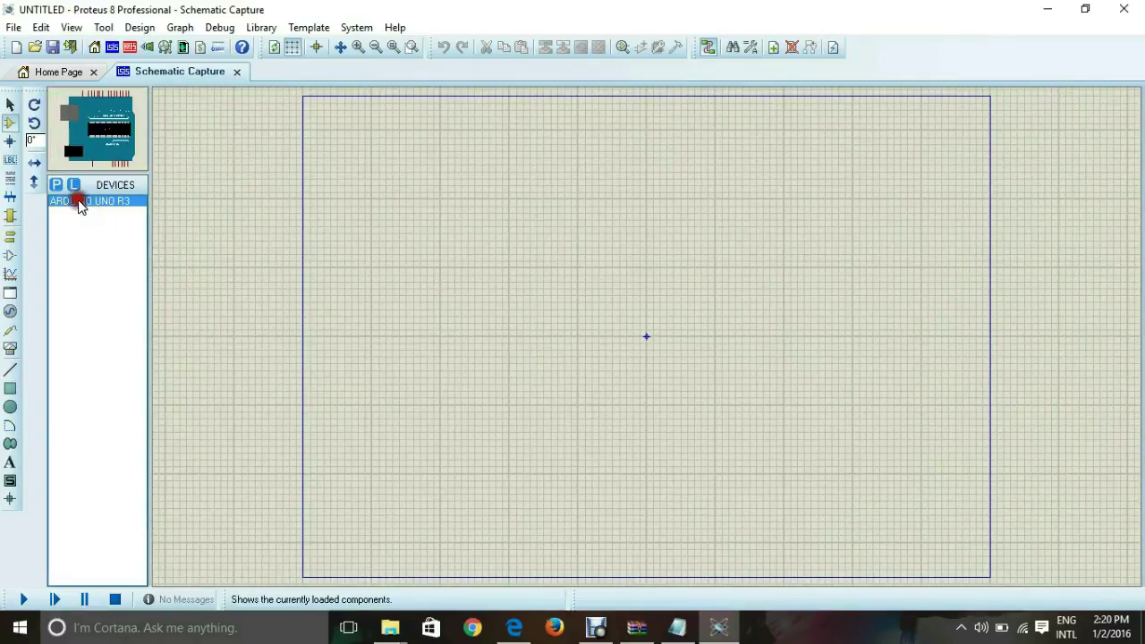
pyautogui.click(671, 261)
pyautogui.click(553, 289)
pyautogui.scroll(1, 648, 346)
pyautogui.scroll(2, 647, 346)
pyautogui.scroll(-2, 644, 340)
pyautogui.scroll(1, 644, 340)
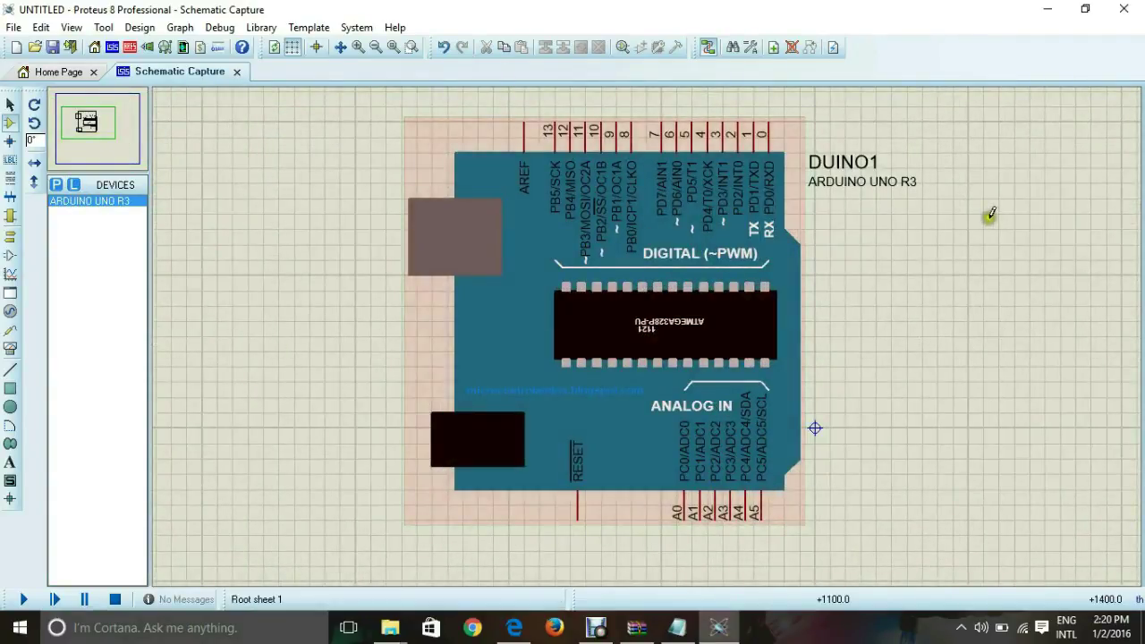
pyautogui.scroll(-1, 991, 214)
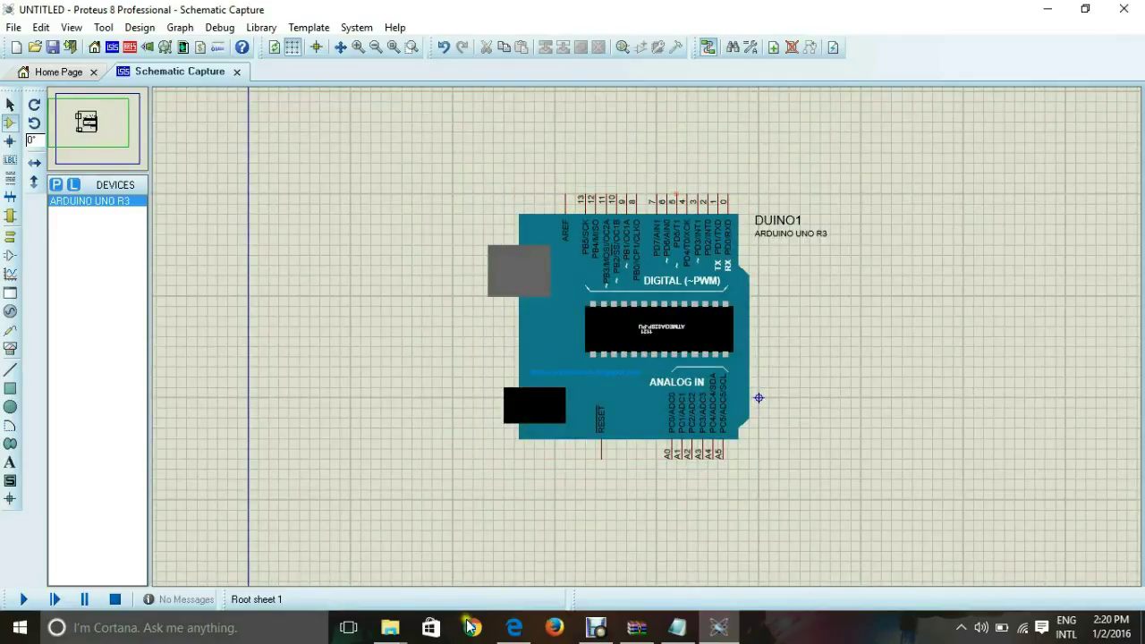